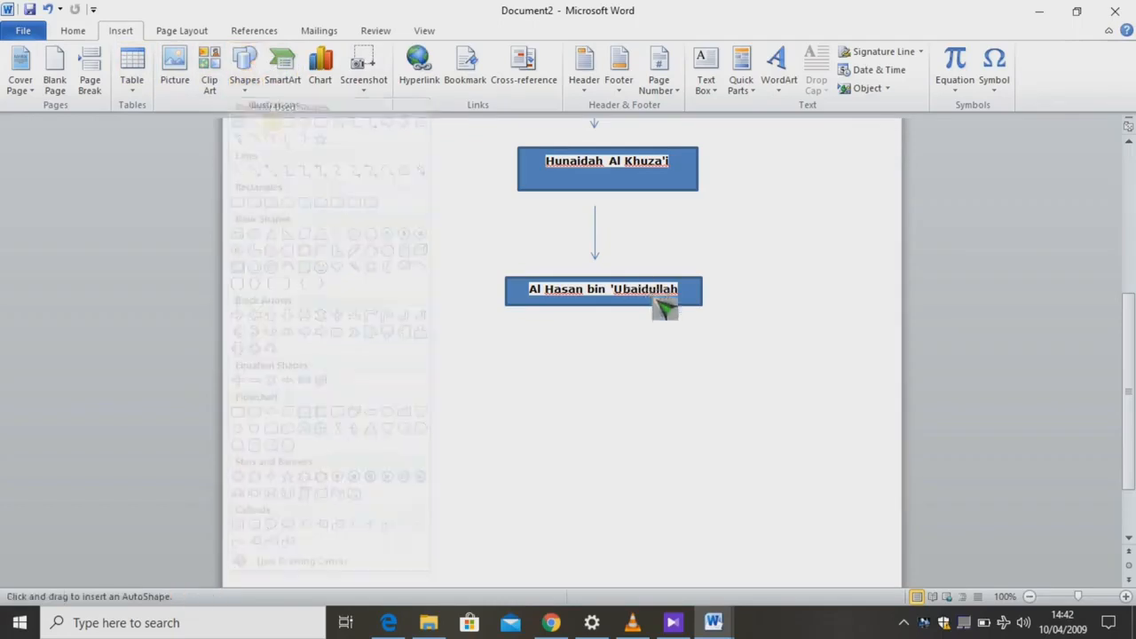
Draw an arrow about 1.88 cm long below the Al Hasan bin 'Ubaidullah box, ending in a 7.06 × 1.01 cm rectangle containing "Muhammad bin Fudhail".
{"action": "left_click_drag", "start_coordinate": [597, 323], "coordinate": [596, 381]}
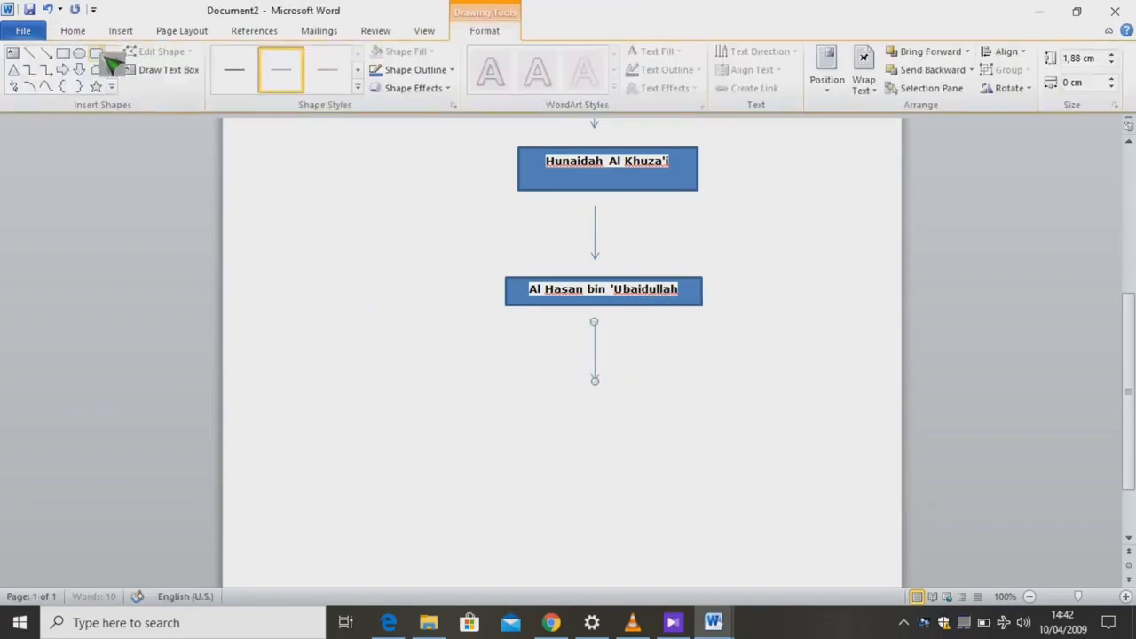
{"action": "left_click", "coordinate": [64, 55]}
{"action": "left_click_drag", "start_coordinate": [532, 394], "coordinate": [756, 425]}
{"action": "type", "text": "Muhammad bin Fudhail"}
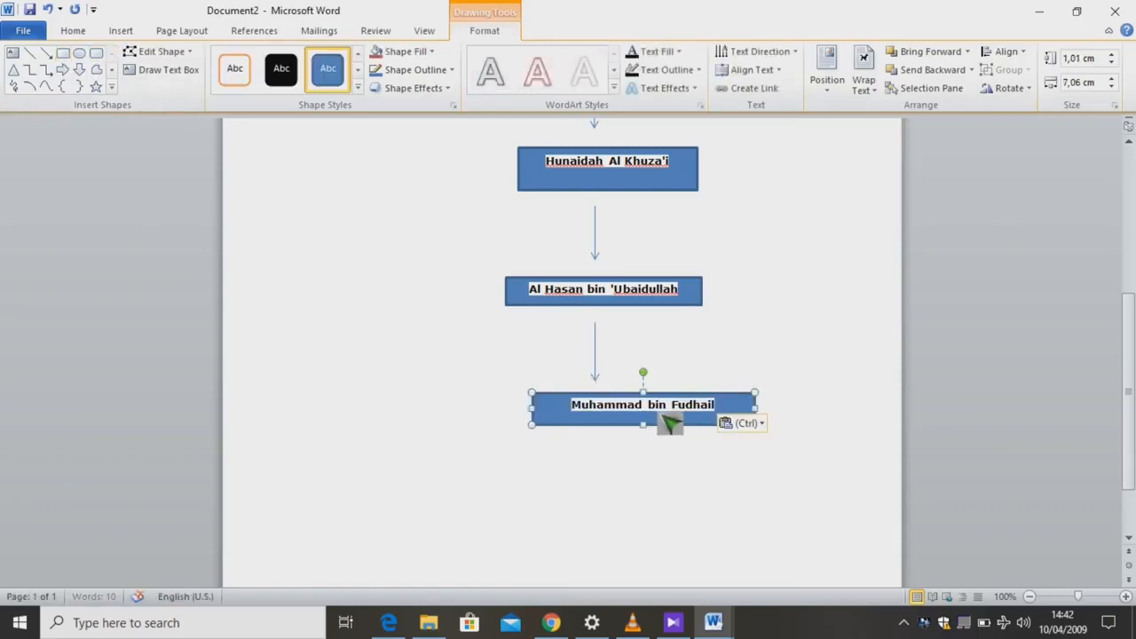
Draw a downward arrow about 1.43 cm long below the Muhammad bin Fudhail box and a rectangle about 8.15 × 1.14 cm beneath it.
{"action": "left_click", "coordinate": [124, 30]}
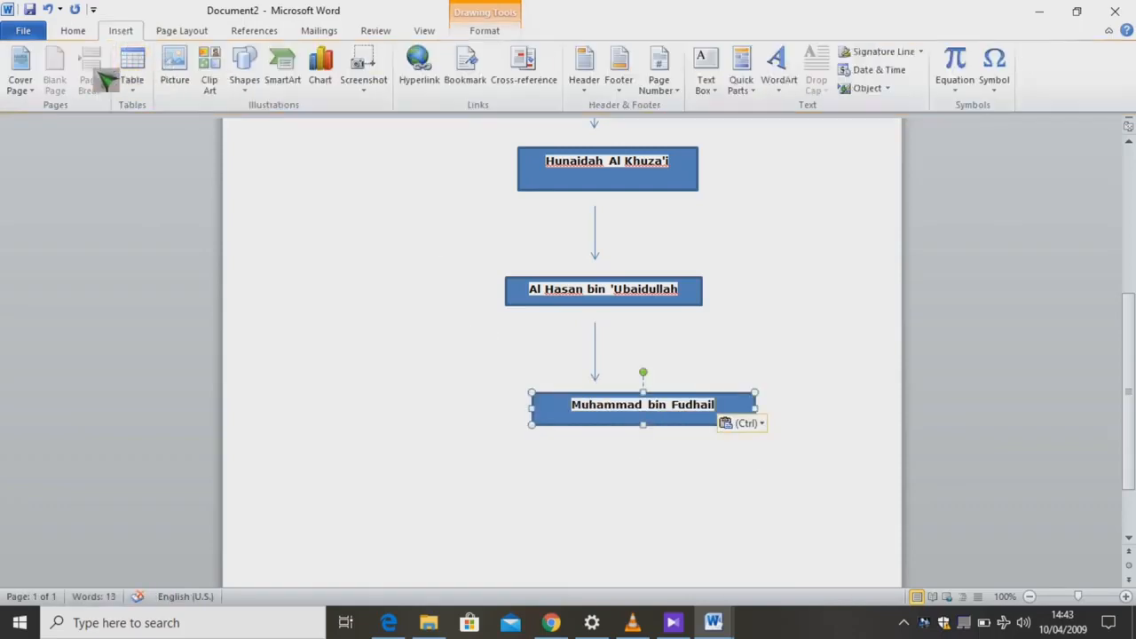
{"action": "left_click", "coordinate": [245, 71]}
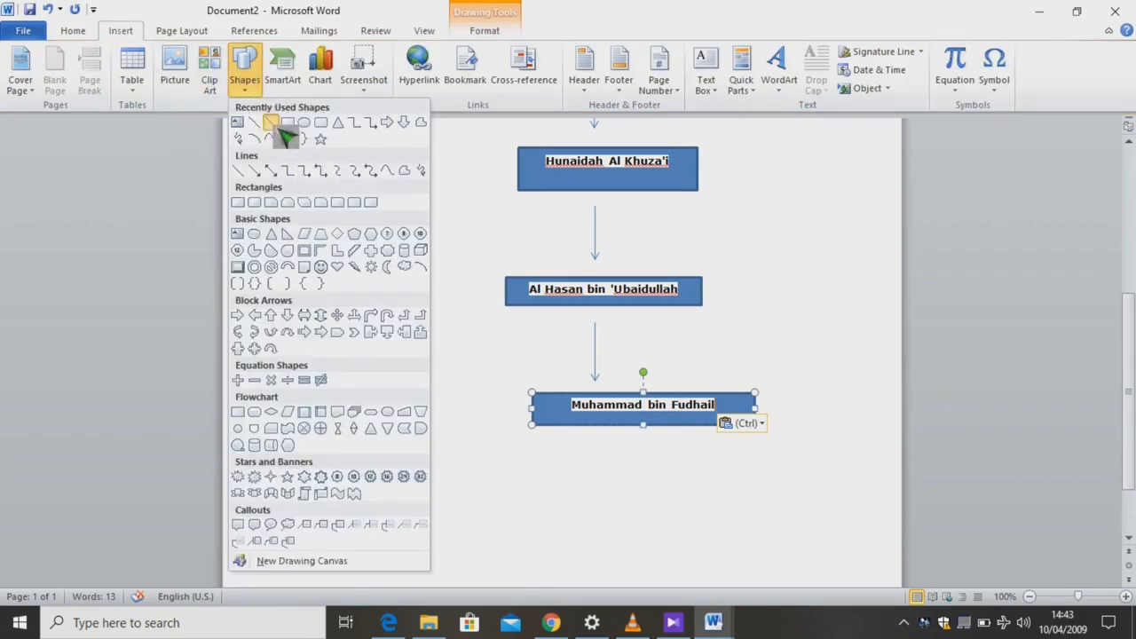
{"action": "left_click", "coordinate": [307, 167]}
{"action": "mouse_move", "coordinate": [615, 439]}
{"action": "left_mouse_down"}
{"action": "mouse_move", "coordinate": [634, 510]}
{"action": "mouse_move", "coordinate": [612, 497]}
{"action": "mouse_move", "coordinate": [616, 481]}
{"action": "left_mouse_up"}
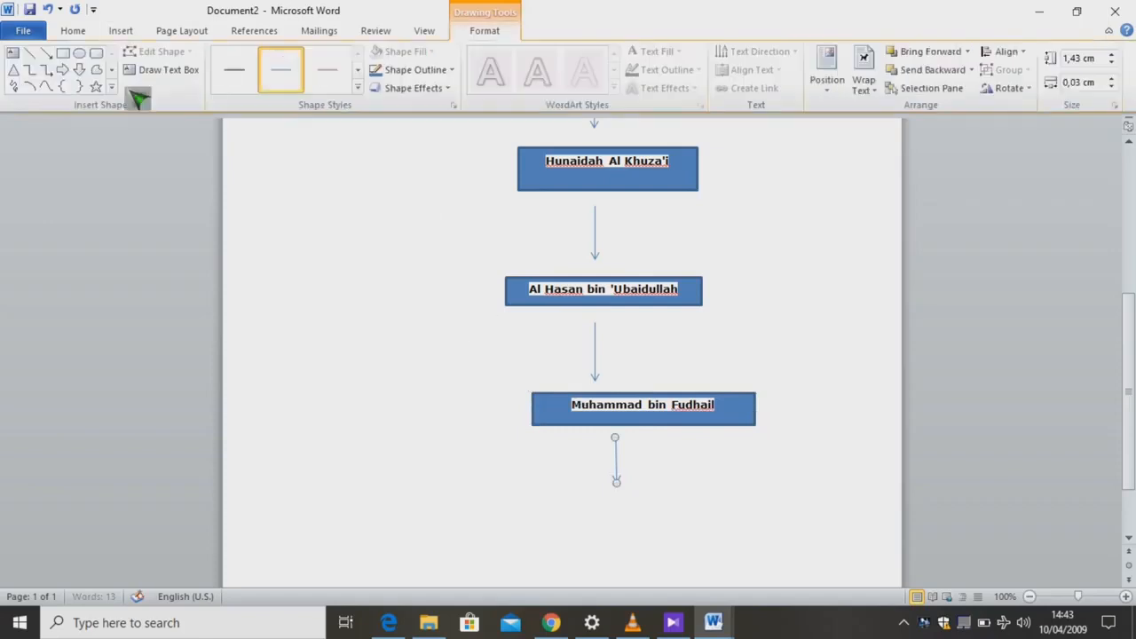
{"action": "left_click", "coordinate": [63, 53]}
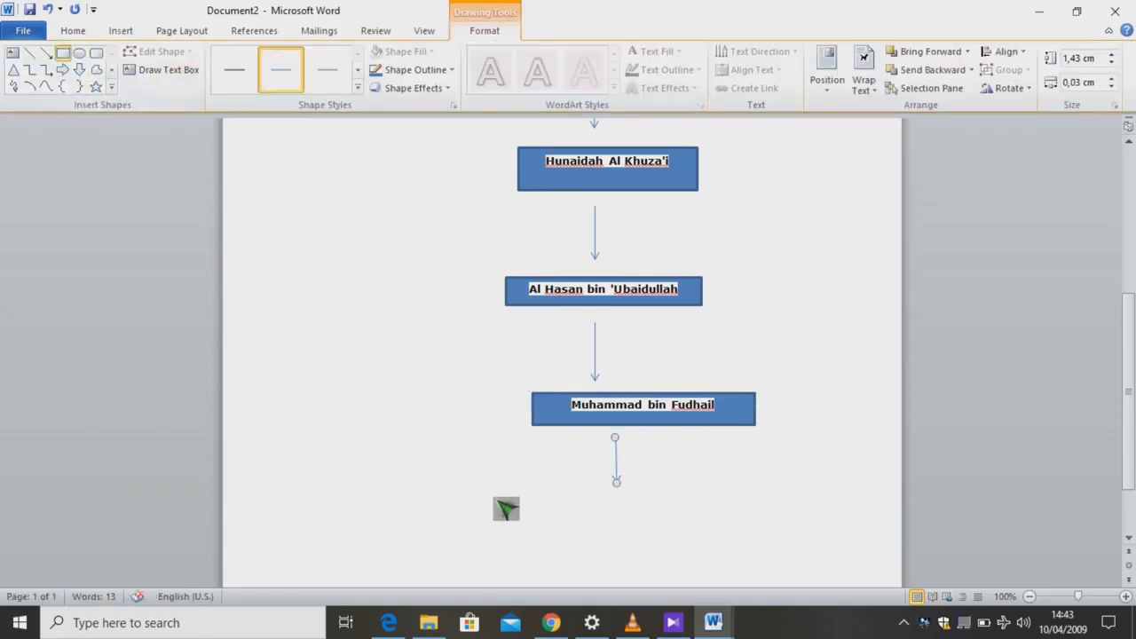
{"action": "left_click_drag", "start_coordinate": [493, 497], "coordinate": [751, 534]}
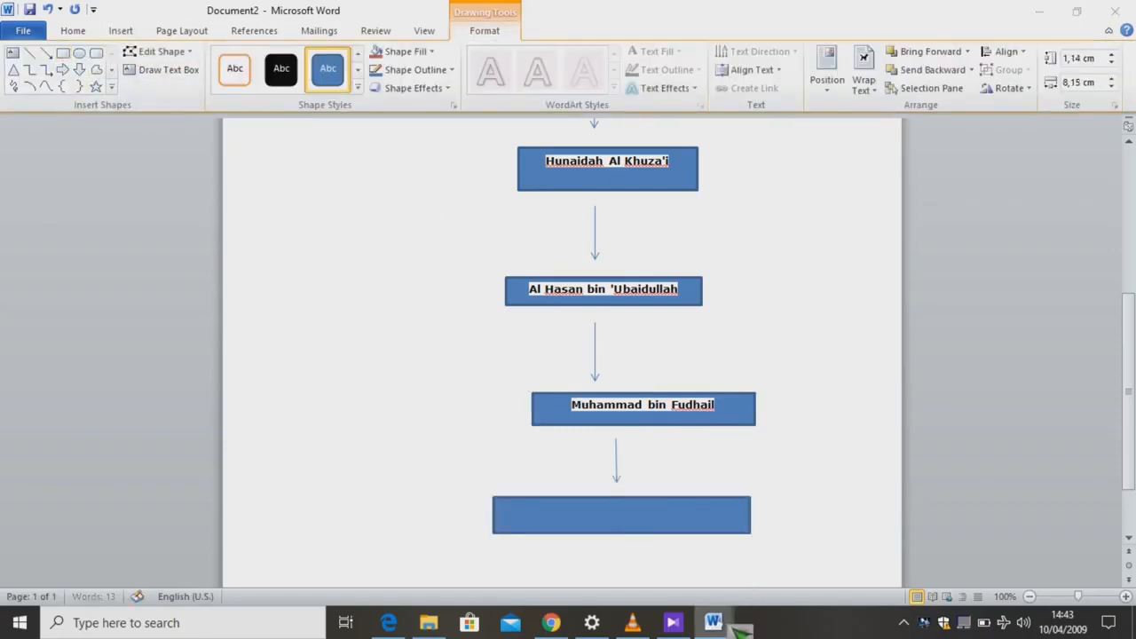
Copy "Zuhair bin Harb" from the first hadith in Document1 into the empty rectangle in Document2.
{"action": "mouse_move", "coordinate": [712, 623]}
{"action": "left_click", "coordinate": [661, 529]}
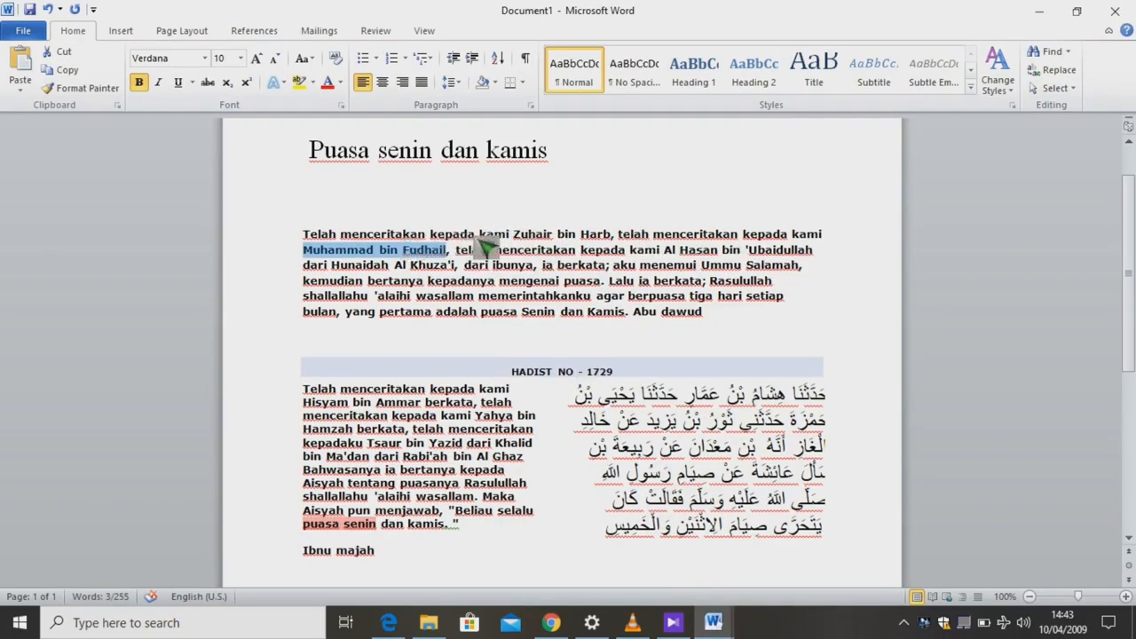
{"action": "left_click_drag", "start_coordinate": [515, 235], "coordinate": [597, 243]}
{"action": "key", "text": "ctrl+c"}
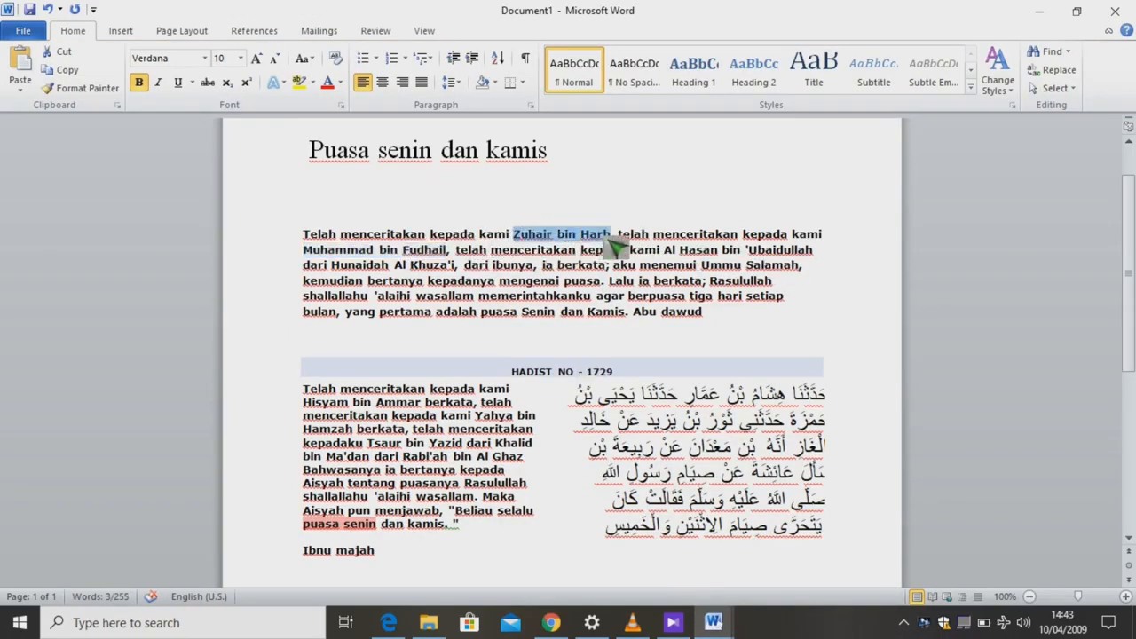
{"action": "mouse_move", "coordinate": [714, 623]}
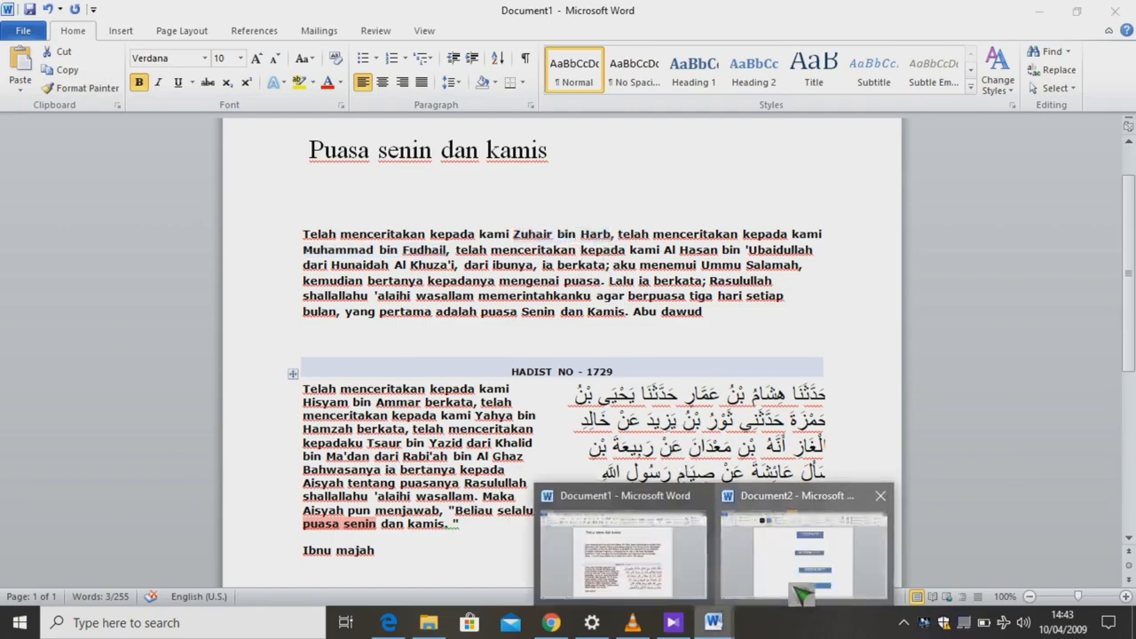
{"action": "left_click", "coordinate": [754, 558]}
{"action": "key", "text": "ctrl+v"}
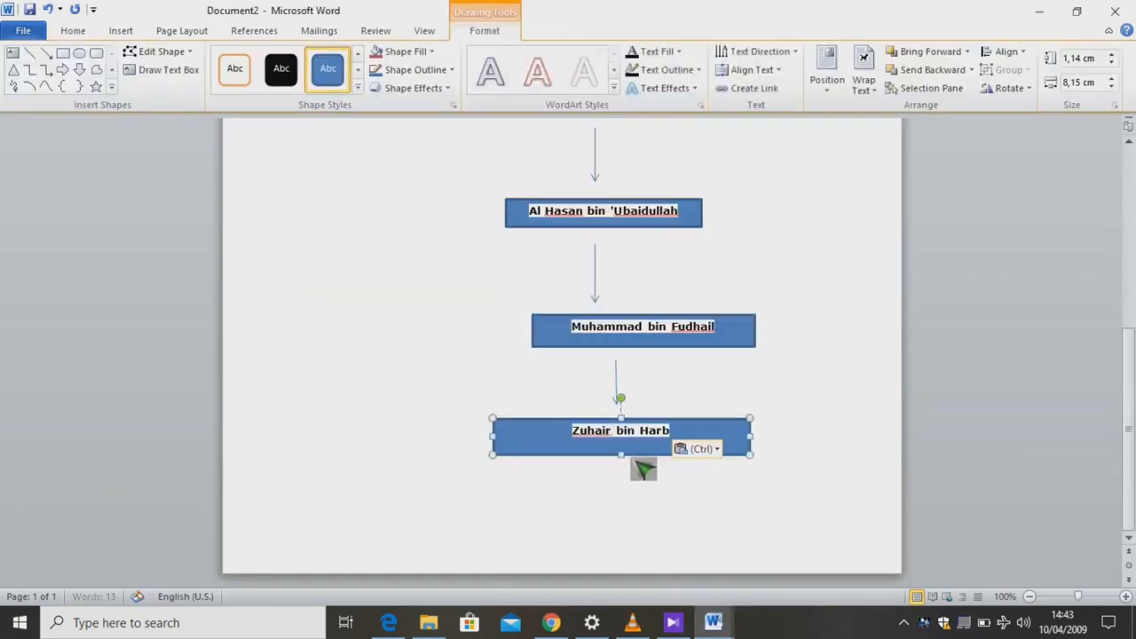
Draw a short downward arrow about 0.79 cm long below the Zuhair bin Harb box.
{"action": "key", "text": "ctrl+Home"}
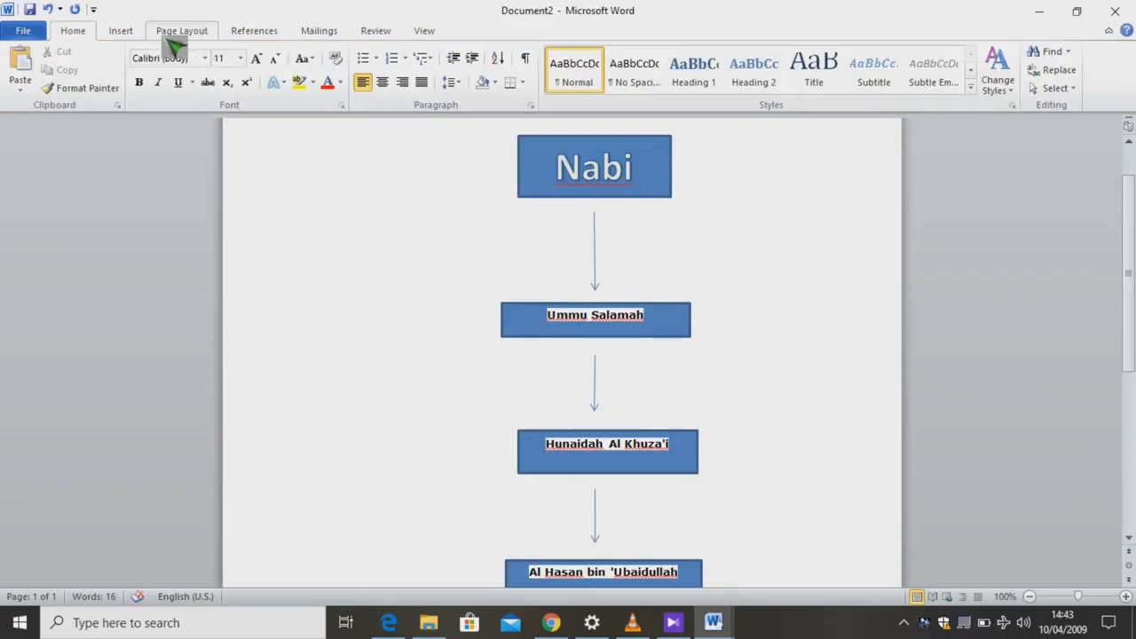
{"action": "left_click", "coordinate": [119, 32]}
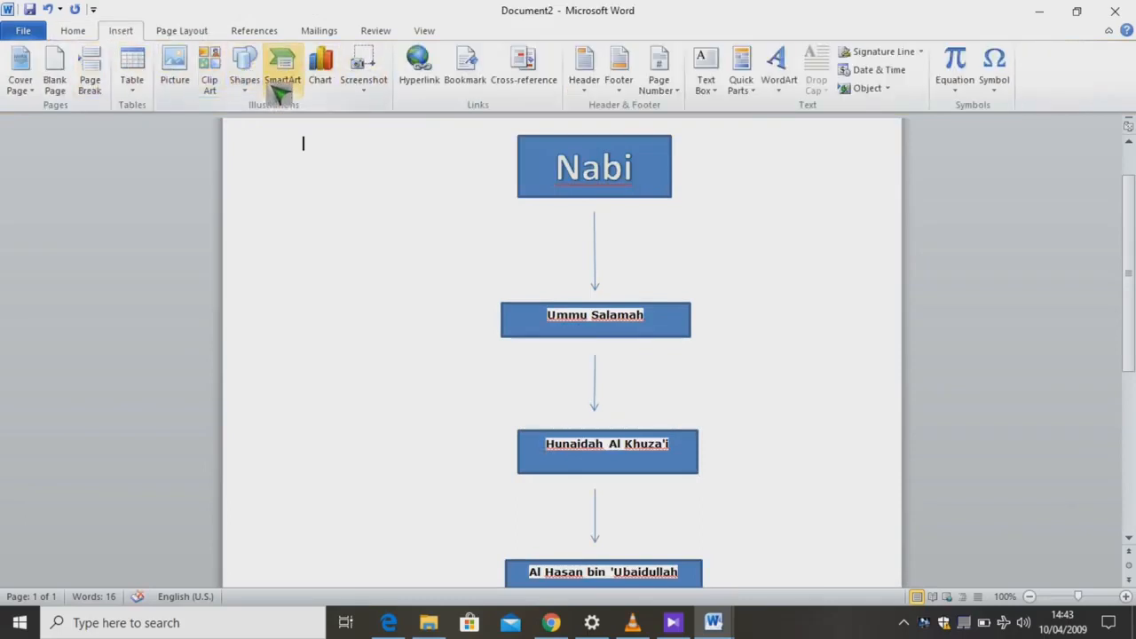
{"action": "scroll", "coordinate": [309, 186], "scroll_direction": "down", "scroll_amount": 2}
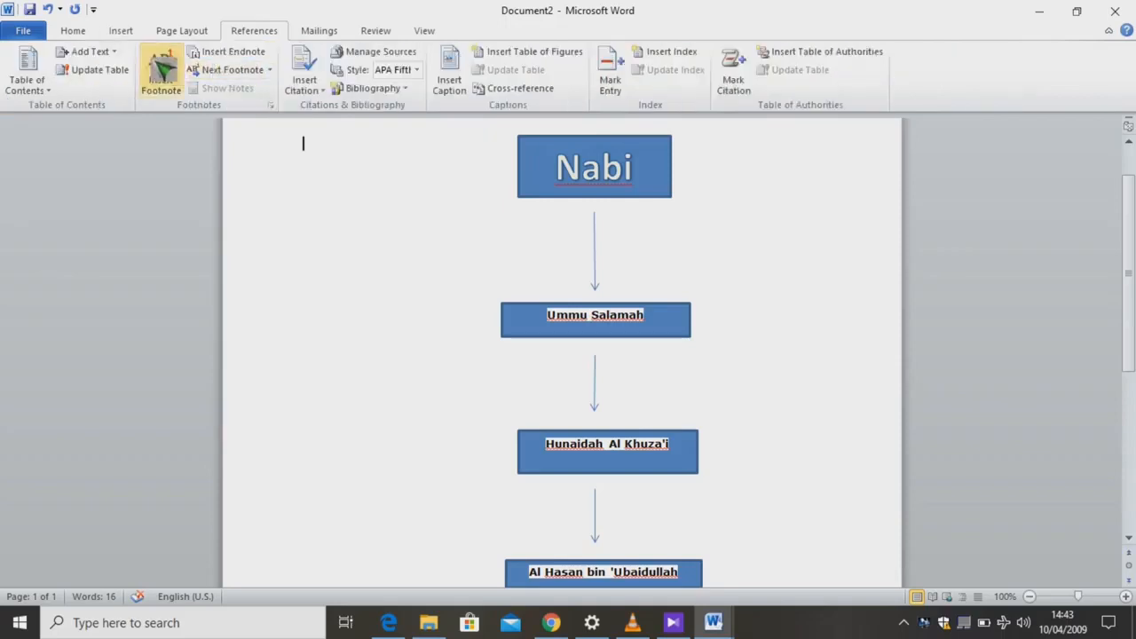
{"action": "left_click", "coordinate": [125, 36]}
{"action": "left_click", "coordinate": [245, 72]}
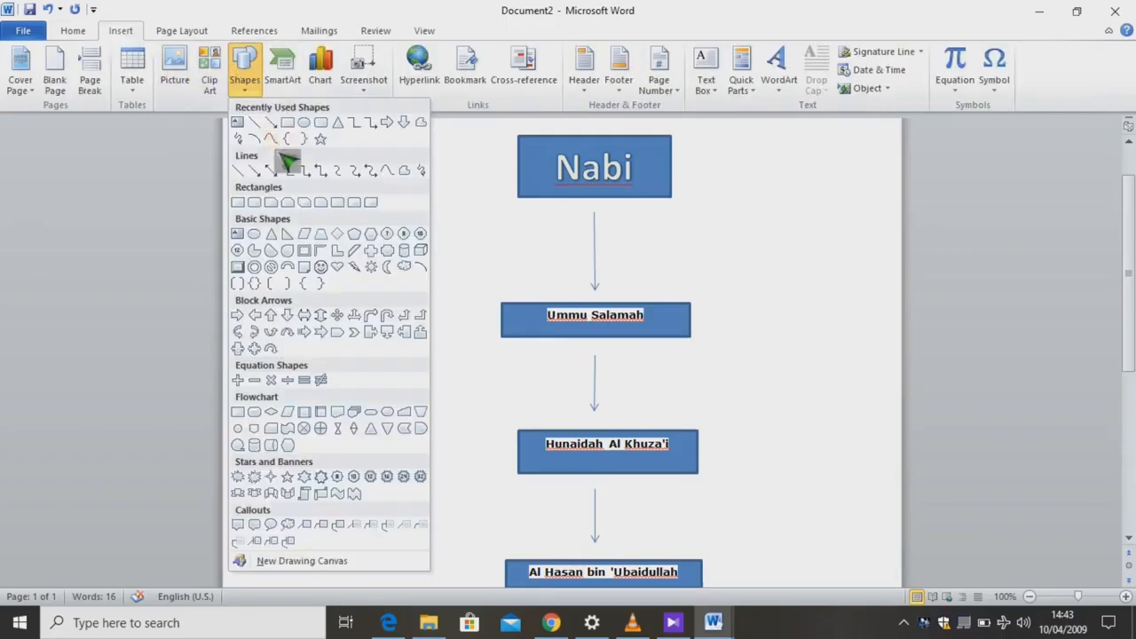
{"action": "left_click", "coordinate": [284, 127]}
{"action": "scroll", "coordinate": [533, 426], "scroll_direction": "down", "scroll_amount": 8}
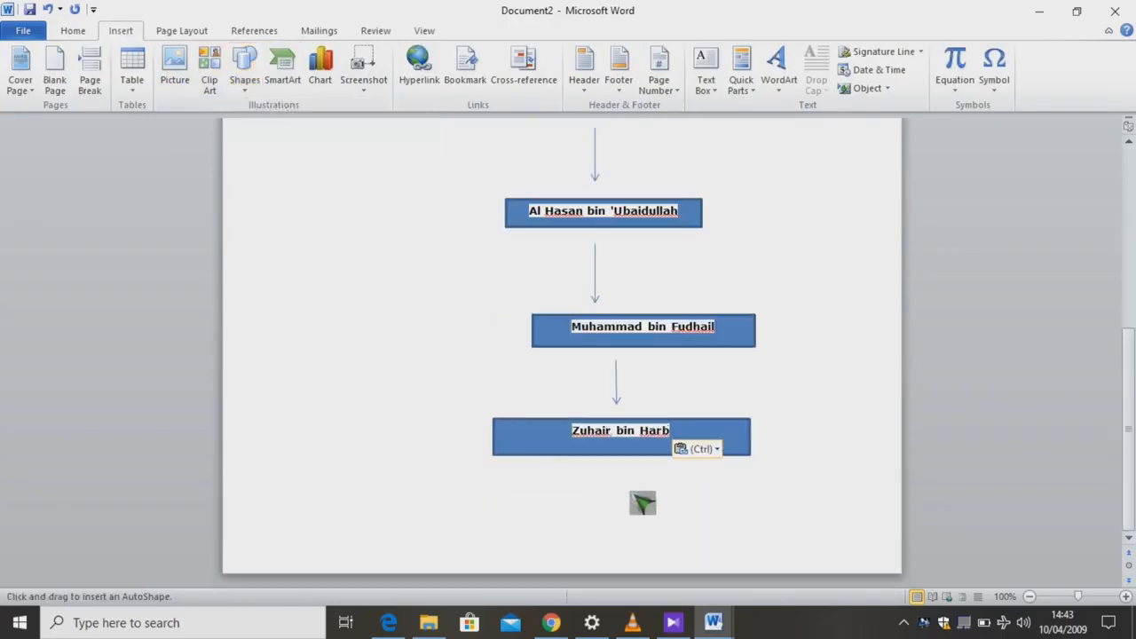
{"action": "left_click_drag", "start_coordinate": [624, 471], "coordinate": [626, 489]}
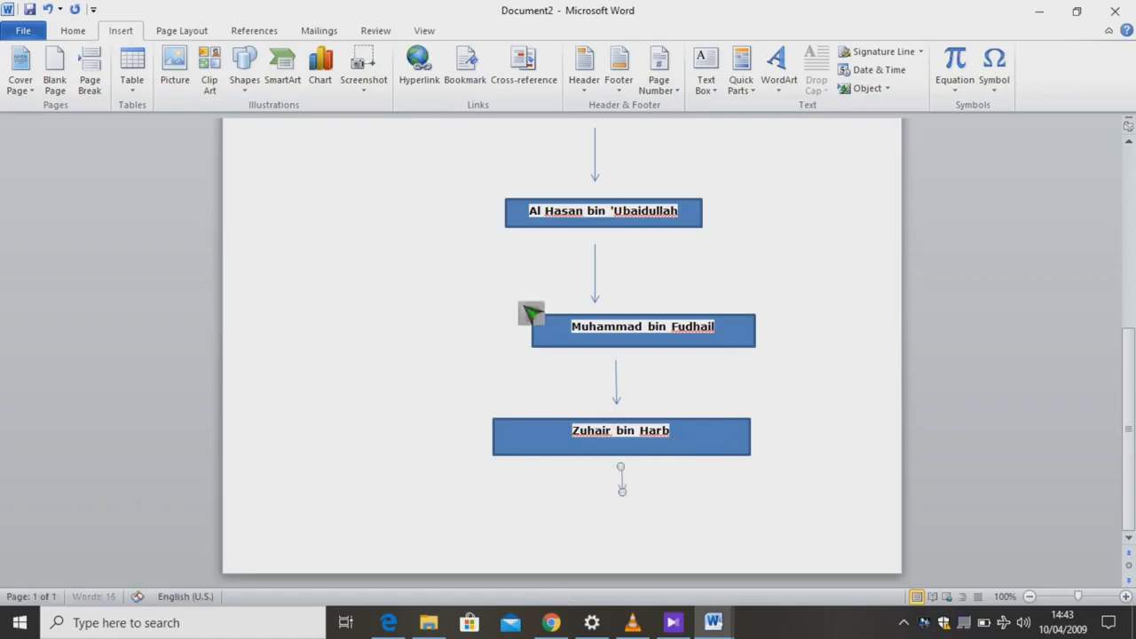
Add a rectangle about 6.24 × 1.09 cm below the last arrow, containing "Abu dawud" at font size 24.
{"action": "left_click", "coordinate": [69, 53]}
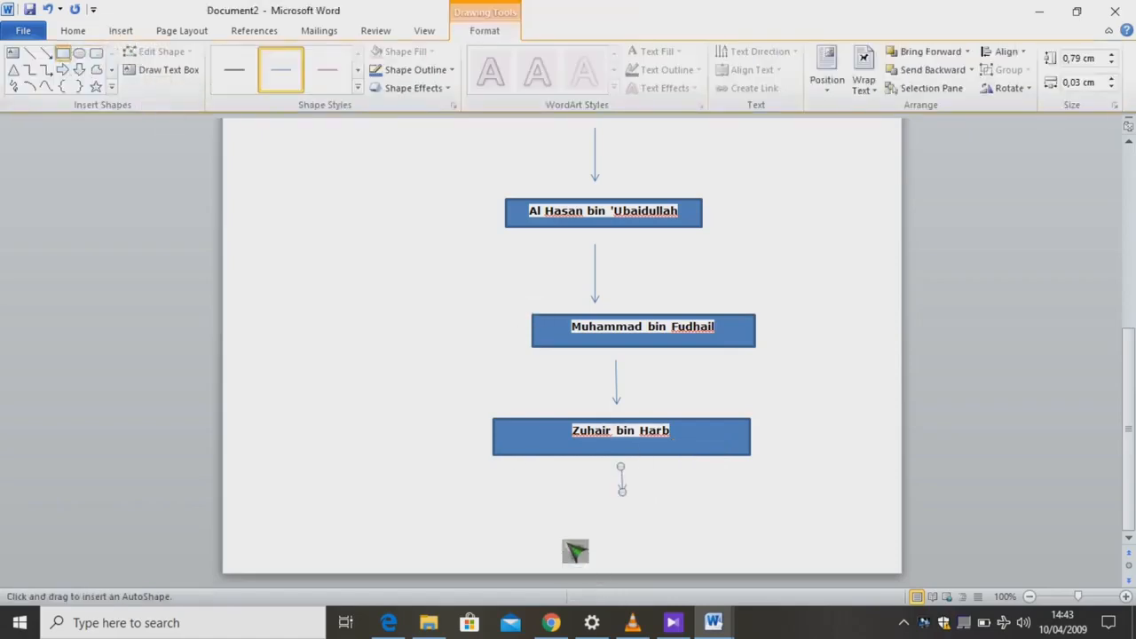
{"action": "left_click_drag", "start_coordinate": [524, 511], "coordinate": [721, 546]}
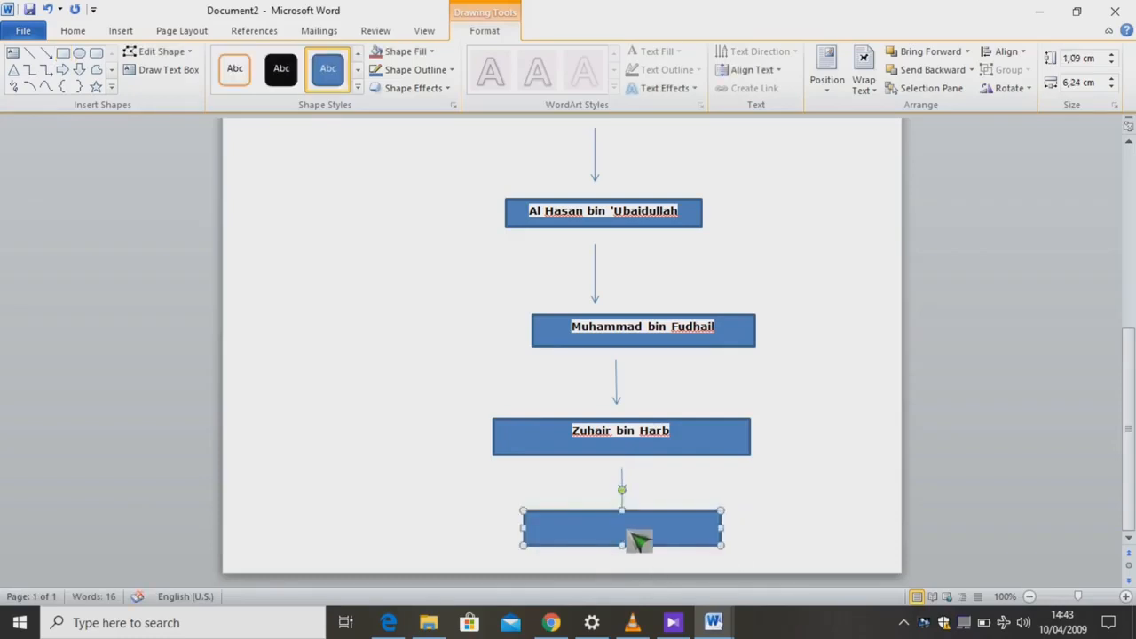
{"action": "type", "text": "abu"}
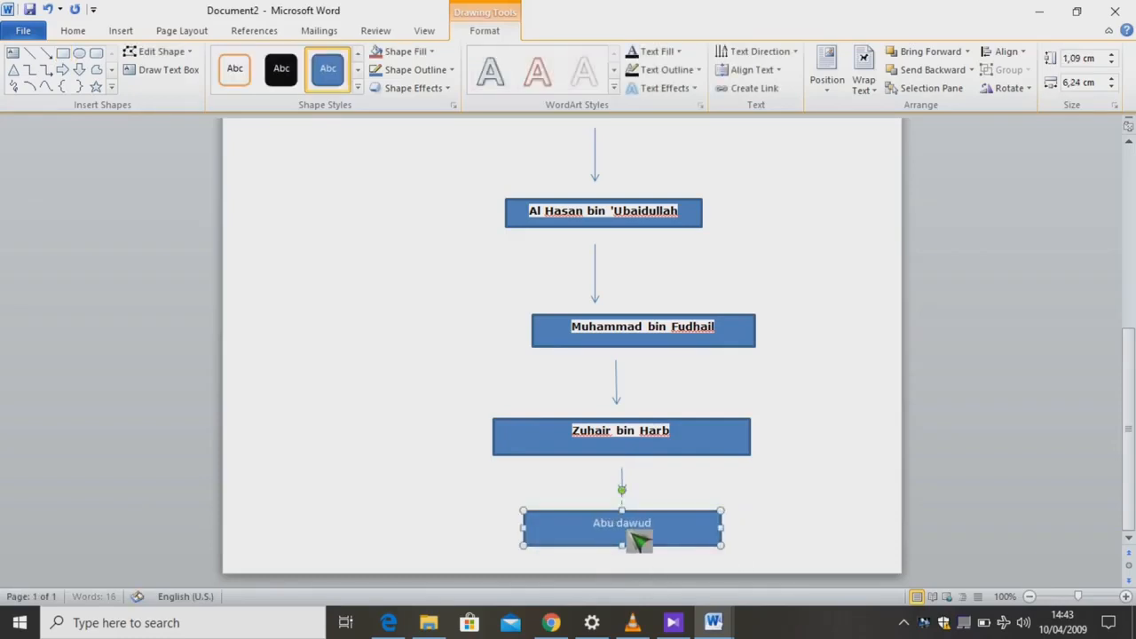
{"action": "left_click", "coordinate": [72, 30]}
{"action": "left_click", "coordinate": [240, 59]}
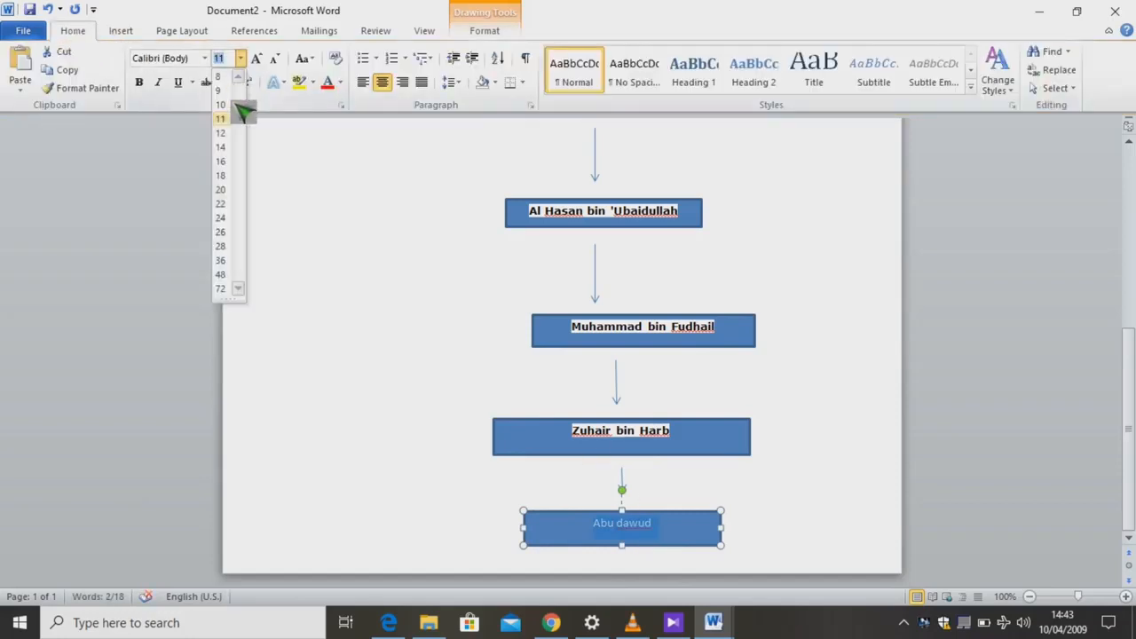
{"action": "left_click", "coordinate": [234, 217]}
{"action": "left_click", "coordinate": [809, 451]}
Review the whole narrator chain from Nabi to Abu dawud and zoom the page out to 80%.
{"action": "scroll", "coordinate": [822, 454], "scroll_direction": "up", "scroll_amount": 5}
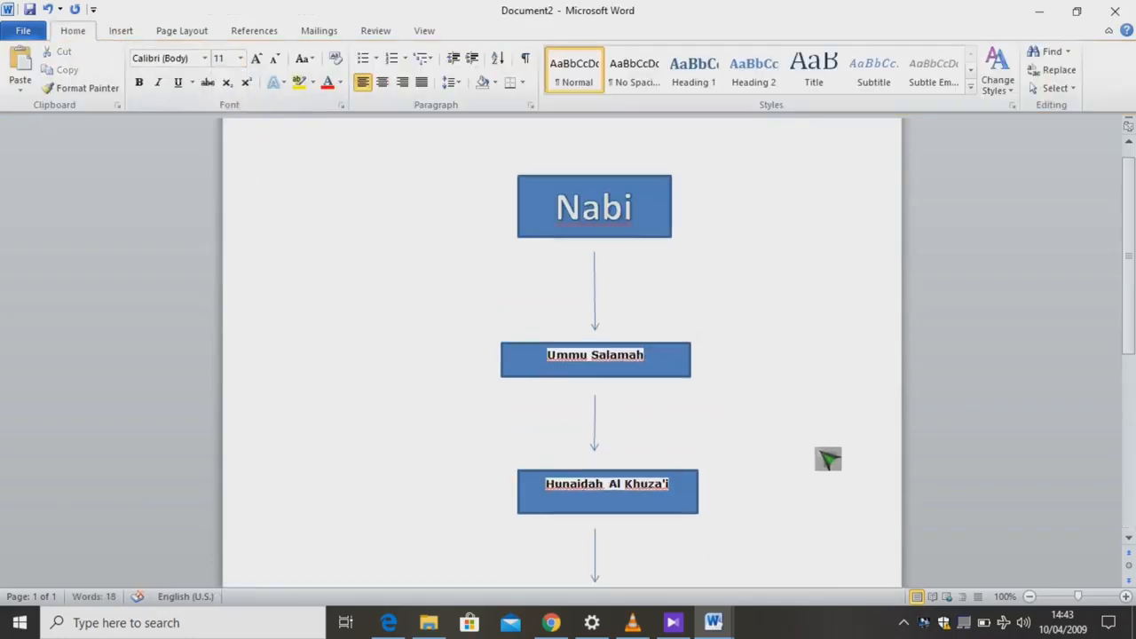
{"action": "scroll", "coordinate": [837, 475], "scroll_direction": "down", "scroll_amount": 3}
{"action": "scroll", "coordinate": [857, 524], "scroll_direction": "down", "scroll_amount": 5}
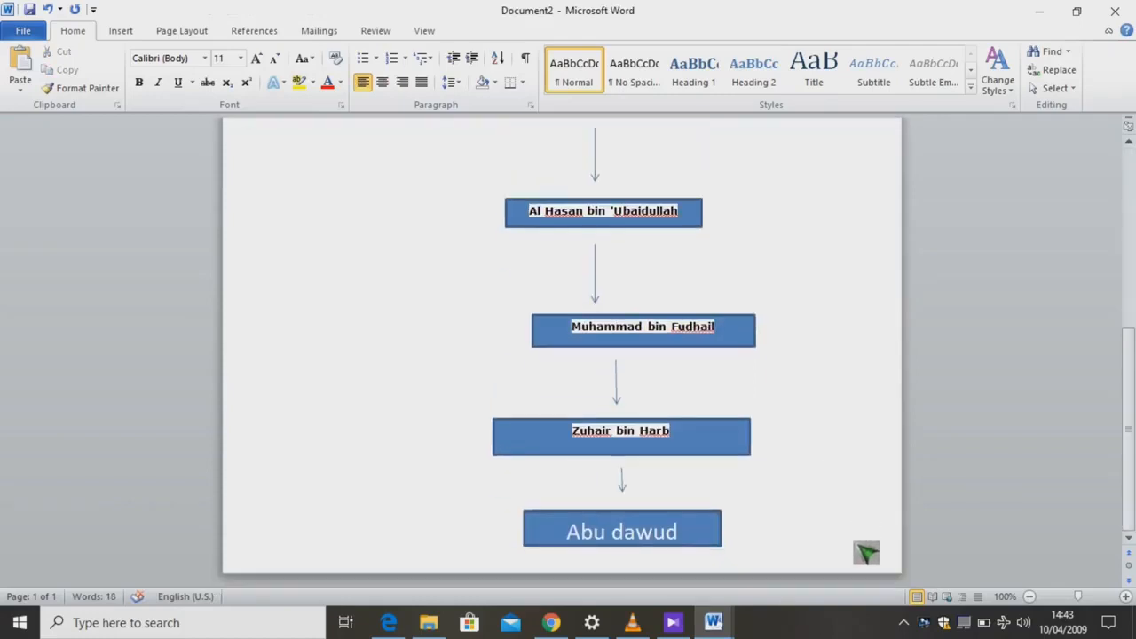
{"action": "left_click", "coordinate": [1030, 596]}
{"action": "left_click", "coordinate": [1030, 597]}
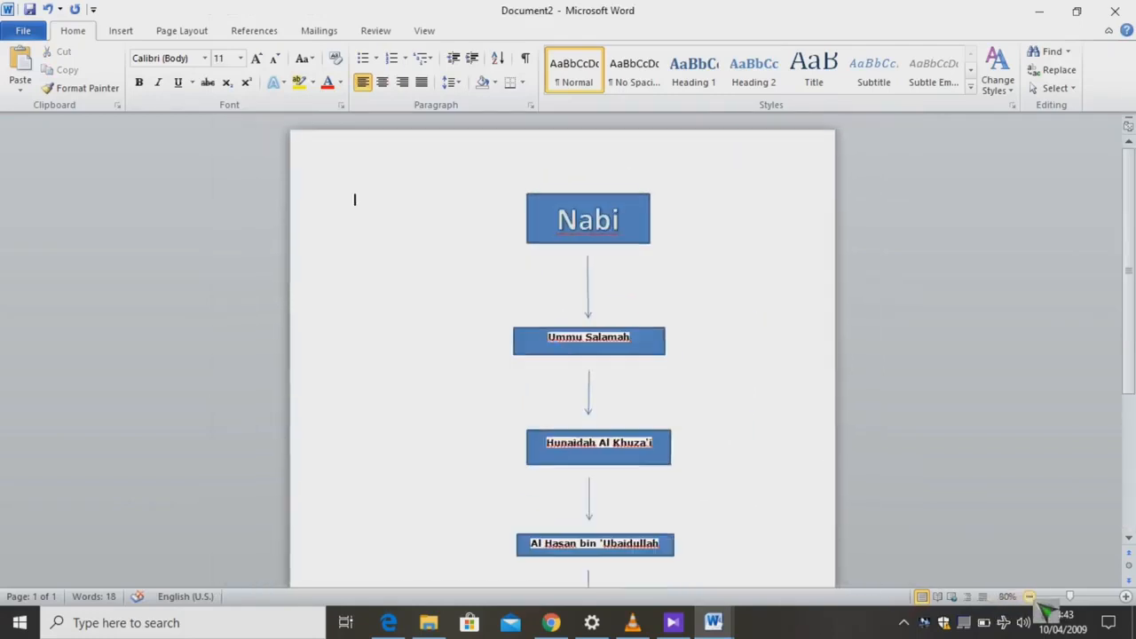
{"action": "scroll", "coordinate": [817, 408], "scroll_direction": "down", "scroll_amount": 3}
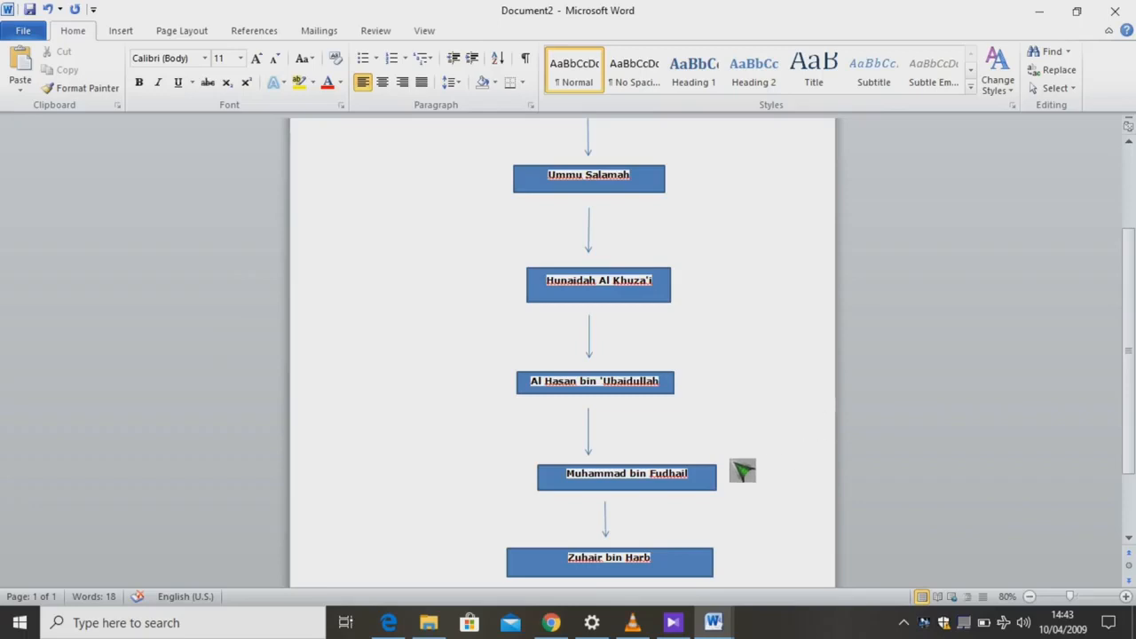
{"action": "left_click", "coordinate": [708, 480]}
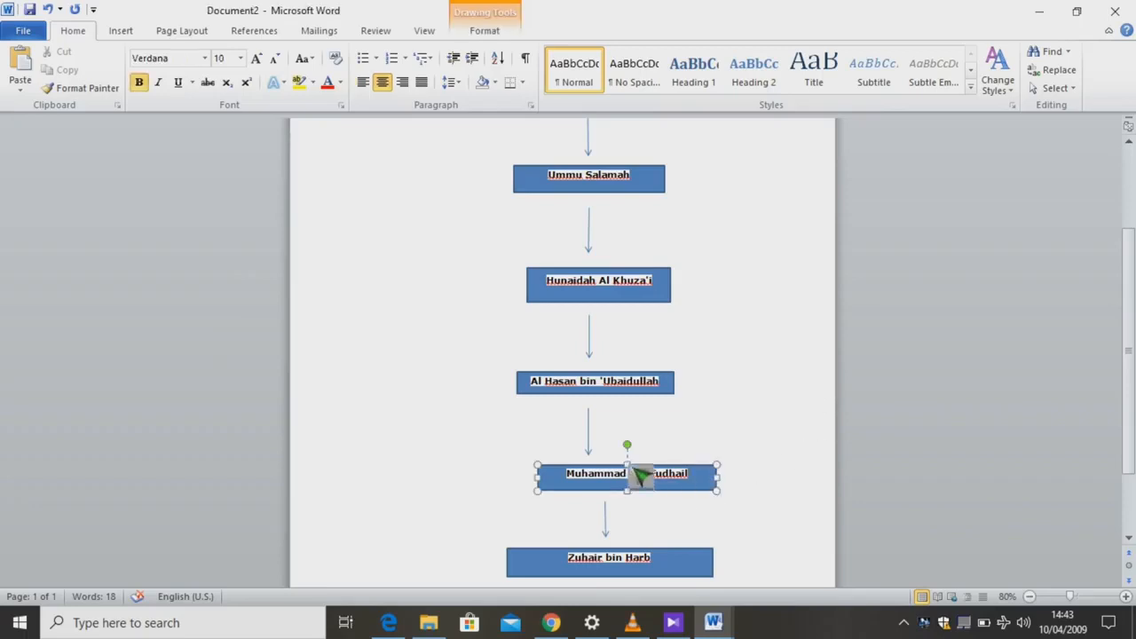
{"action": "left_click_drag", "start_coordinate": [636, 473], "coordinate": [641, 490]}
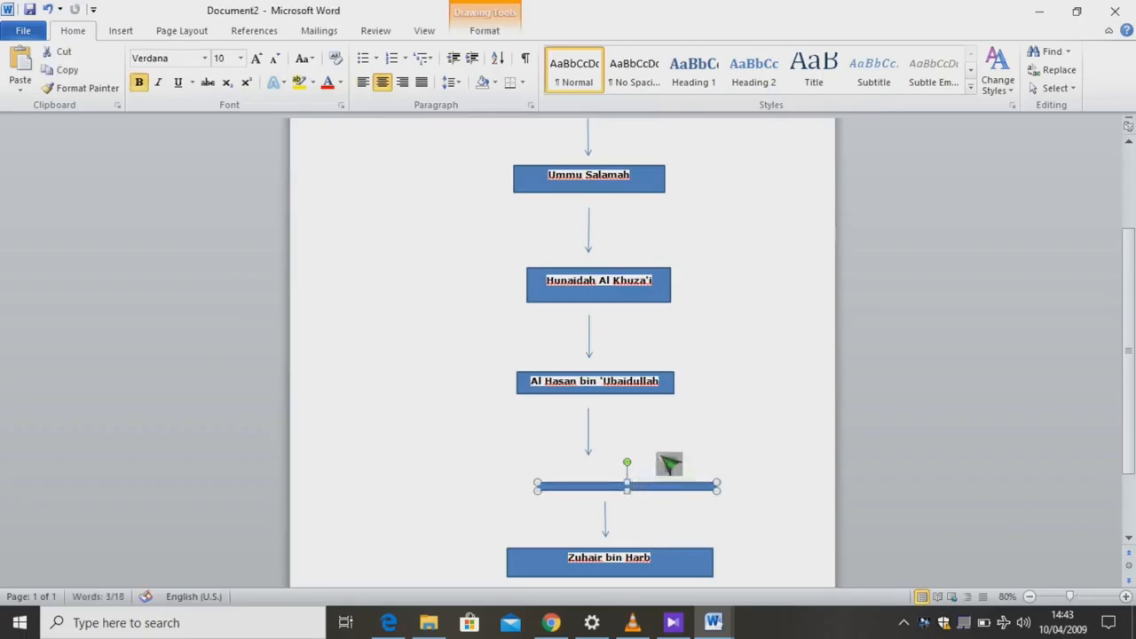
{"action": "key", "text": "ctrl+z"}
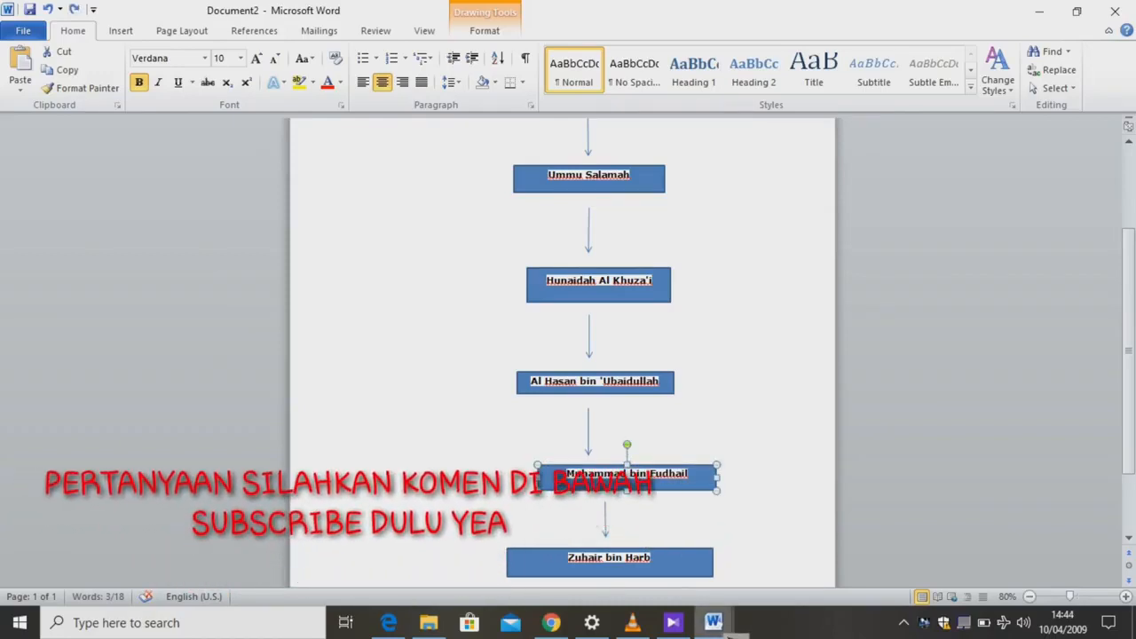
Copy the narrator name "Rabi'ah bin Al Ghaz" from hadith no. 1729 in Document1.
{"action": "mouse_move", "coordinate": [713, 623]}
{"action": "left_click", "coordinate": [610, 479]}
{"action": "scroll", "coordinate": [552, 368], "scroll_direction": "down", "scroll_amount": 2}
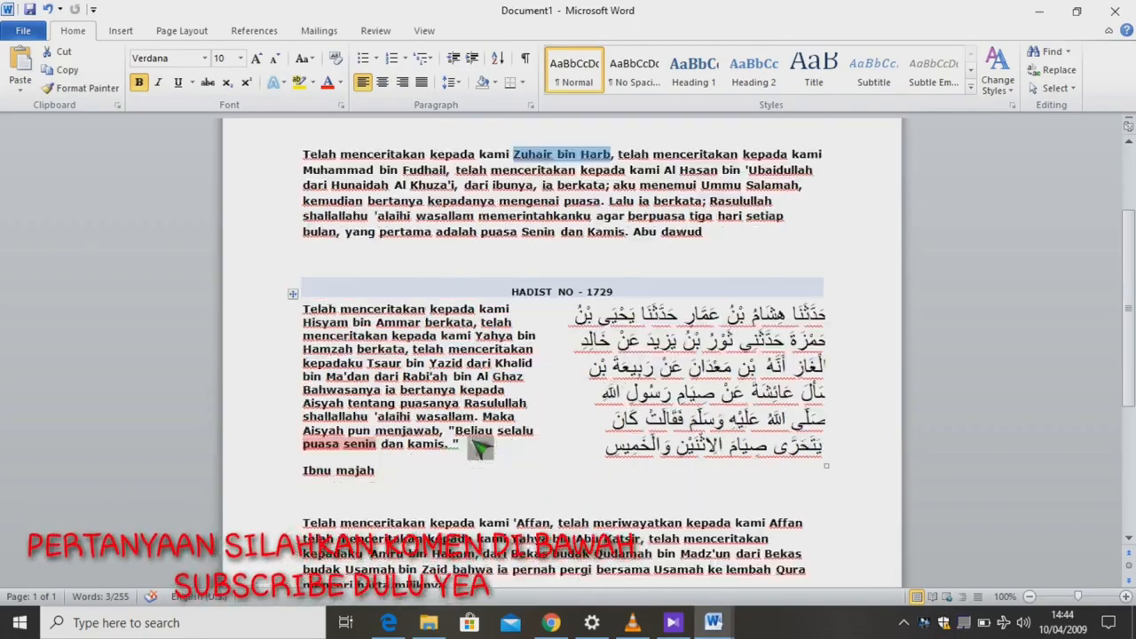
{"action": "left_click", "coordinate": [477, 358]}
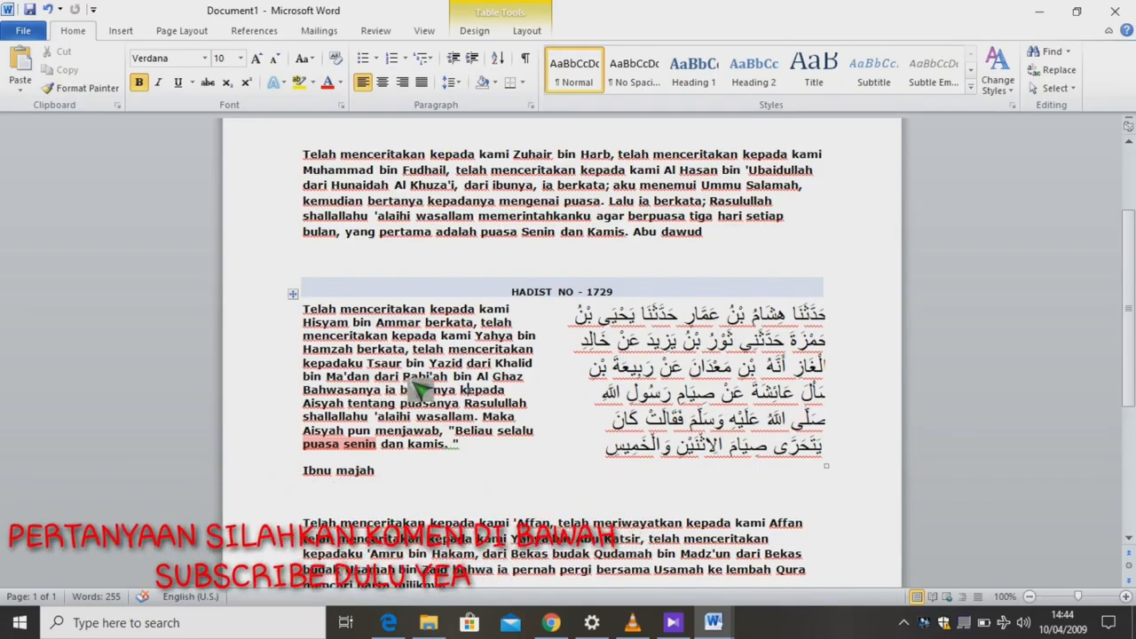
{"action": "left_click_drag", "start_coordinate": [411, 382], "coordinate": [560, 391]}
{"action": "key", "text": "ctrl+c"}
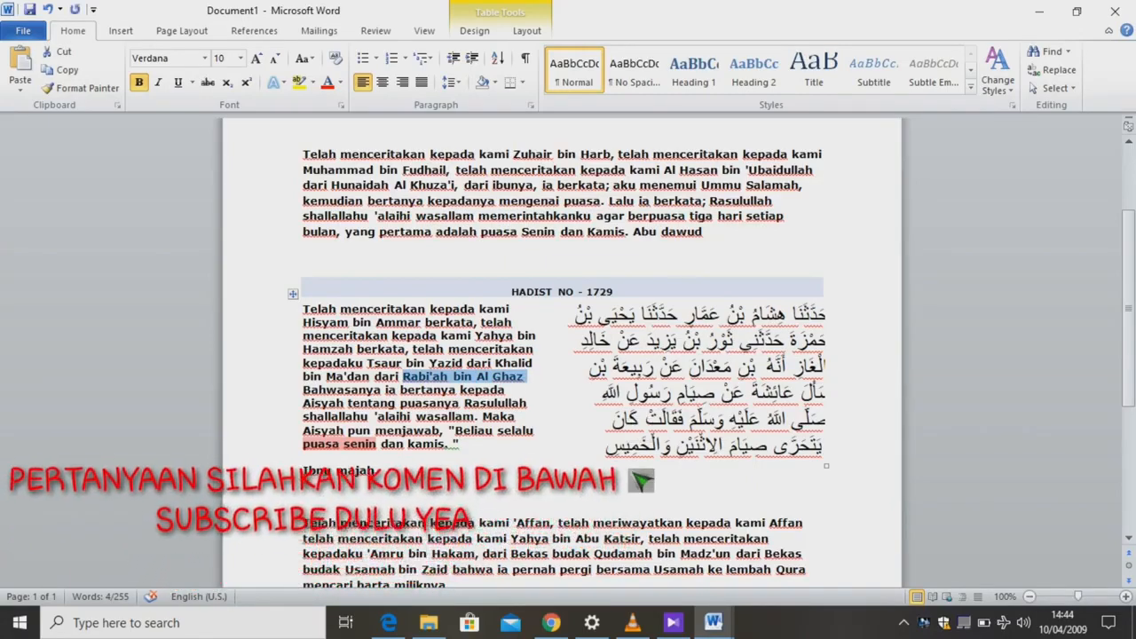
In Document2, draw a diagonal arrow from the Nabi box down to the left, about 2.75 cm high and 3.96 cm wide.
{"action": "mouse_move", "coordinate": [724, 626]}
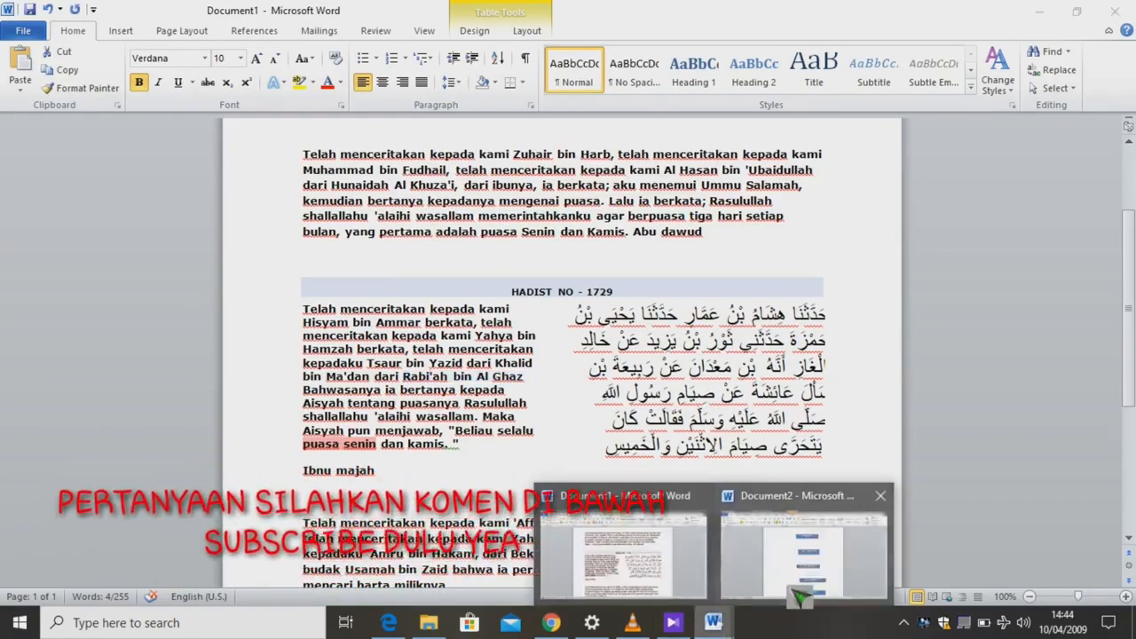
{"action": "left_click", "coordinate": [799, 591]}
{"action": "scroll", "coordinate": [715, 295], "scroll_direction": "up", "scroll_amount": 2}
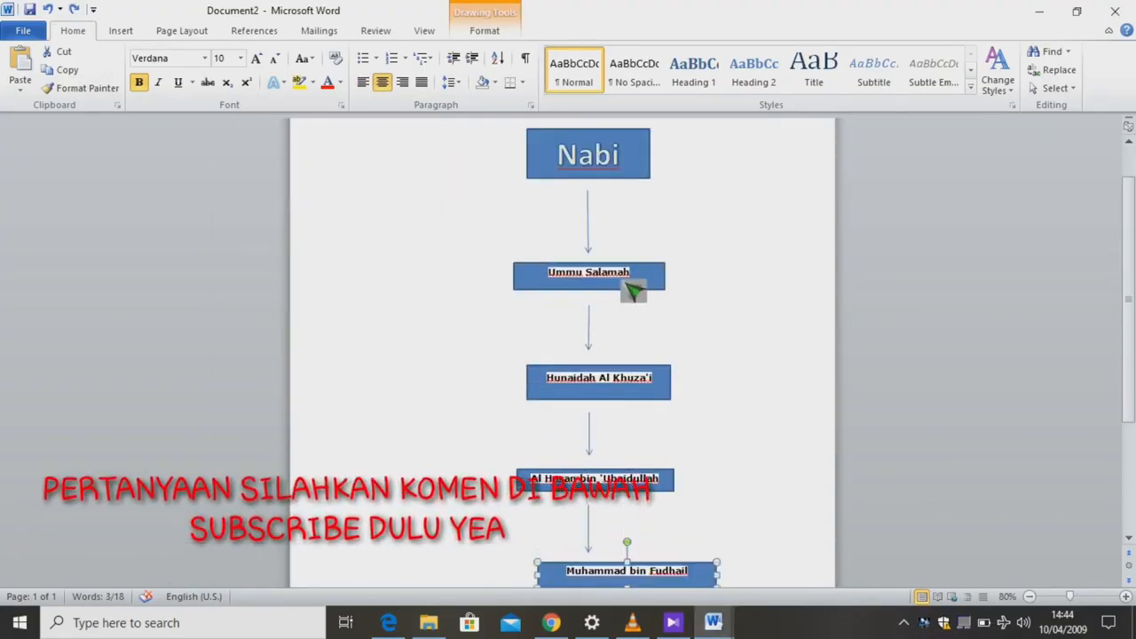
{"action": "left_click", "coordinate": [133, 32]}
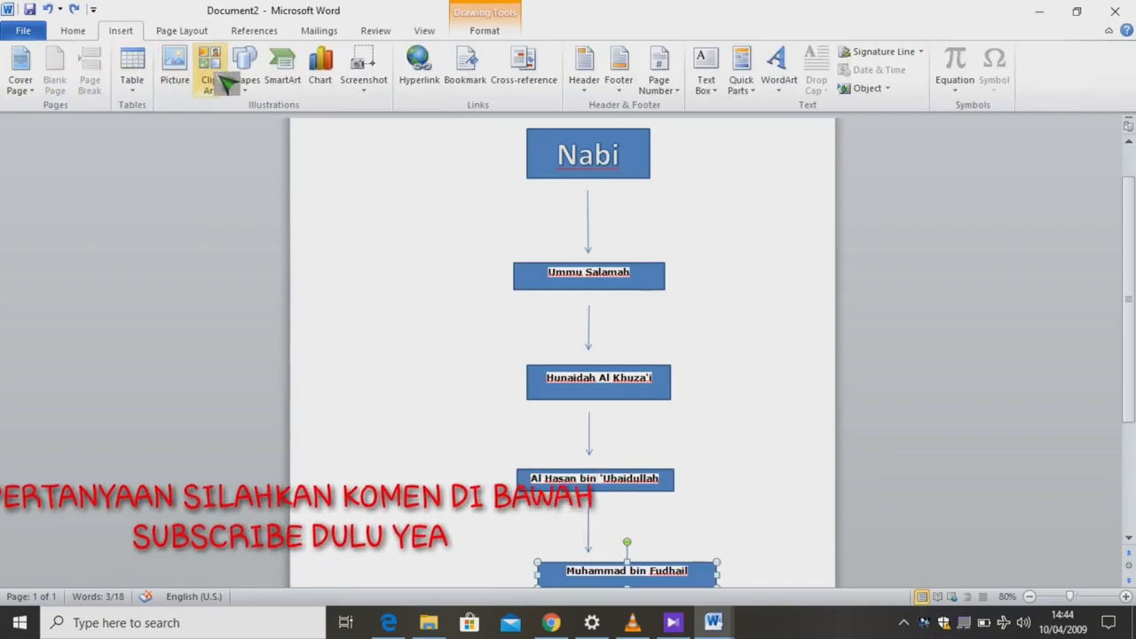
{"action": "left_click", "coordinate": [245, 75]}
{"action": "left_click", "coordinate": [277, 126]}
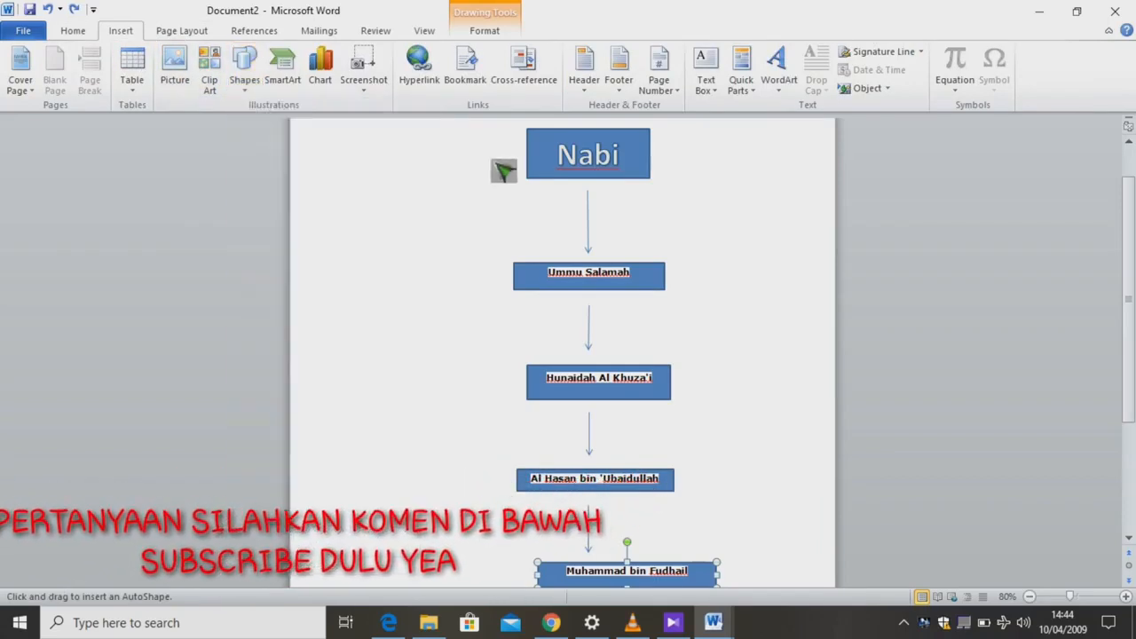
{"action": "left_click_drag", "start_coordinate": [536, 180], "coordinate": [439, 247]}
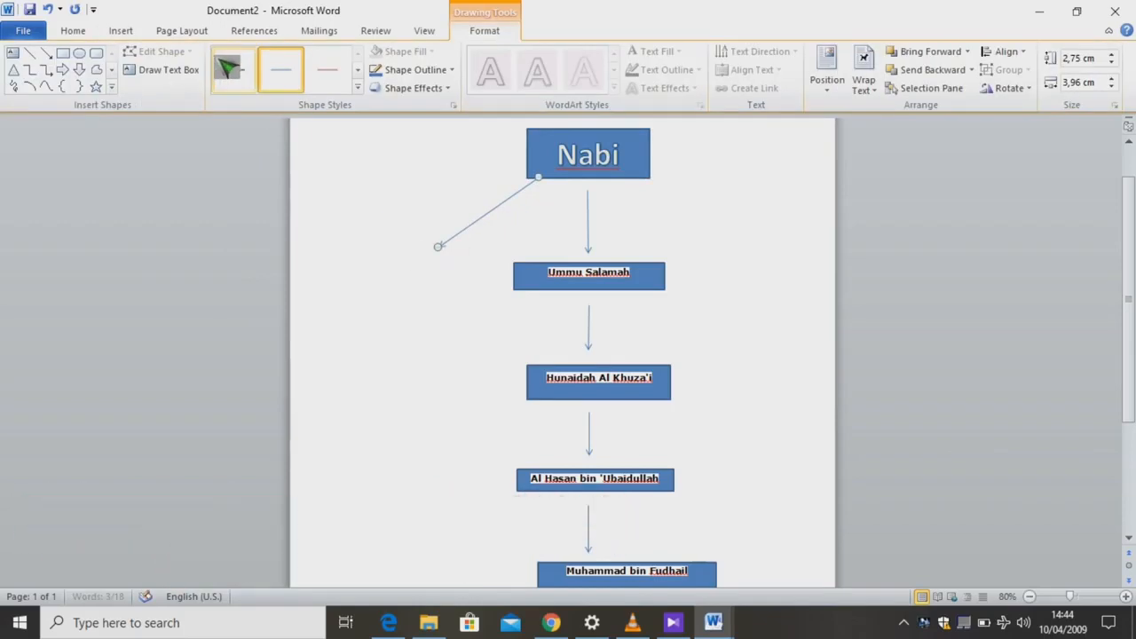
Add a rectangle about 1.64 × 5.15 cm below the diagonal arrow, paste "Rabi'ah bin Al Ghaz" into it, and apply the orange-outlined white style.
{"action": "left_click", "coordinate": [62, 53]}
{"action": "mouse_move", "coordinate": [359, 253]}
{"action": "left_mouse_down"}
{"action": "mouse_move", "coordinate": [472, 275]}
{"action": "mouse_move", "coordinate": [490, 295]}
{"action": "left_mouse_up"}
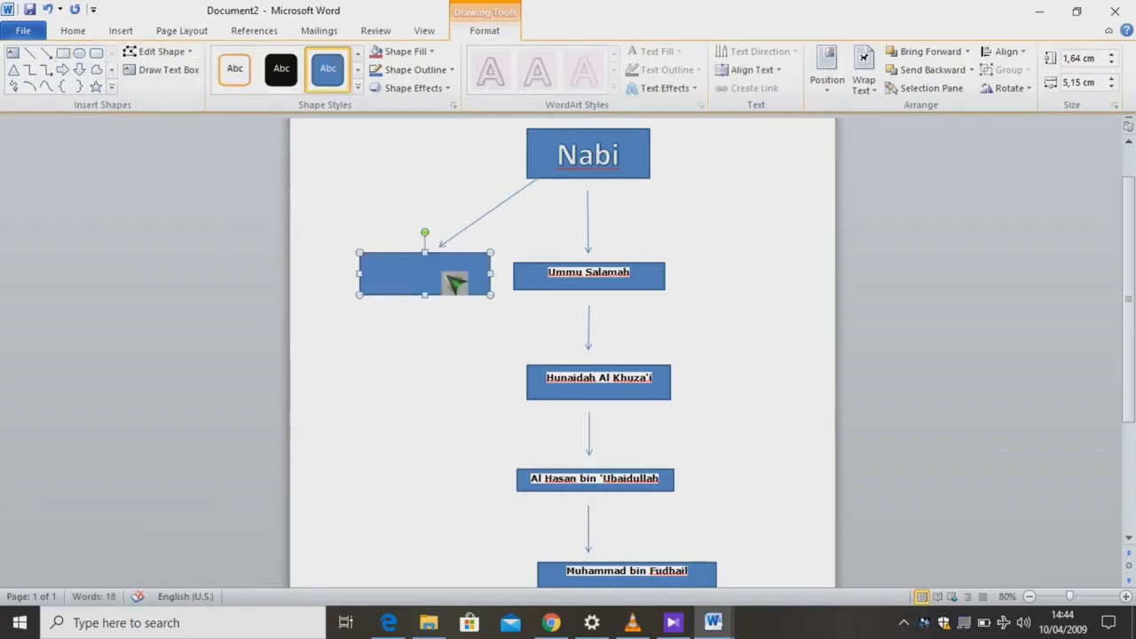
{"action": "key", "text": "ctrl+v"}
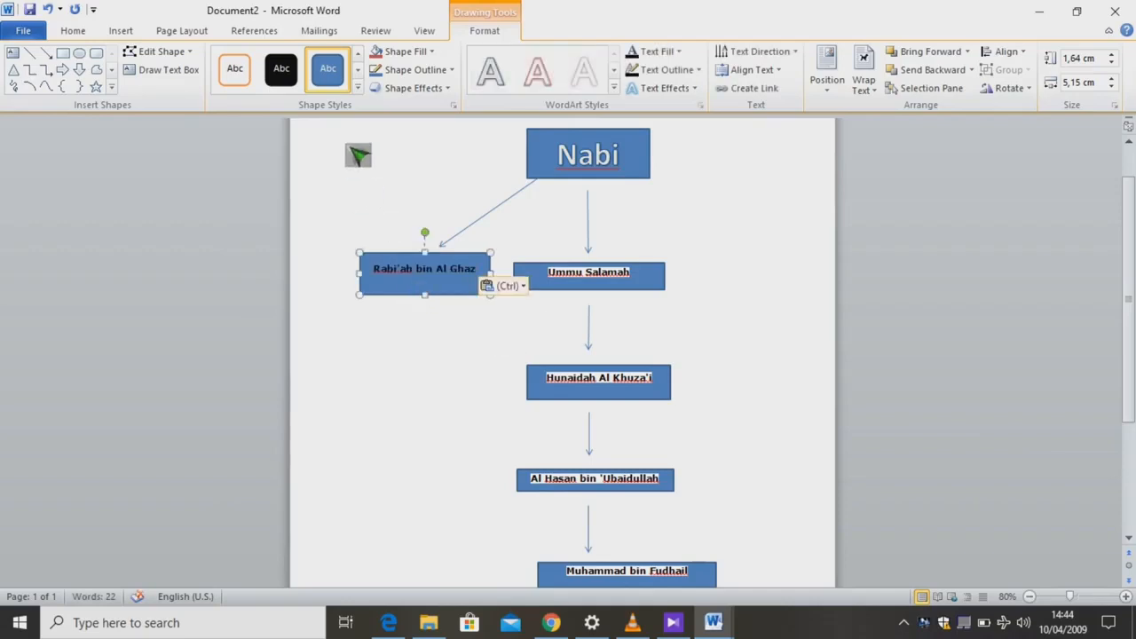
{"action": "key", "text": "ctrl"}
{"action": "left_click", "coordinate": [242, 69]}
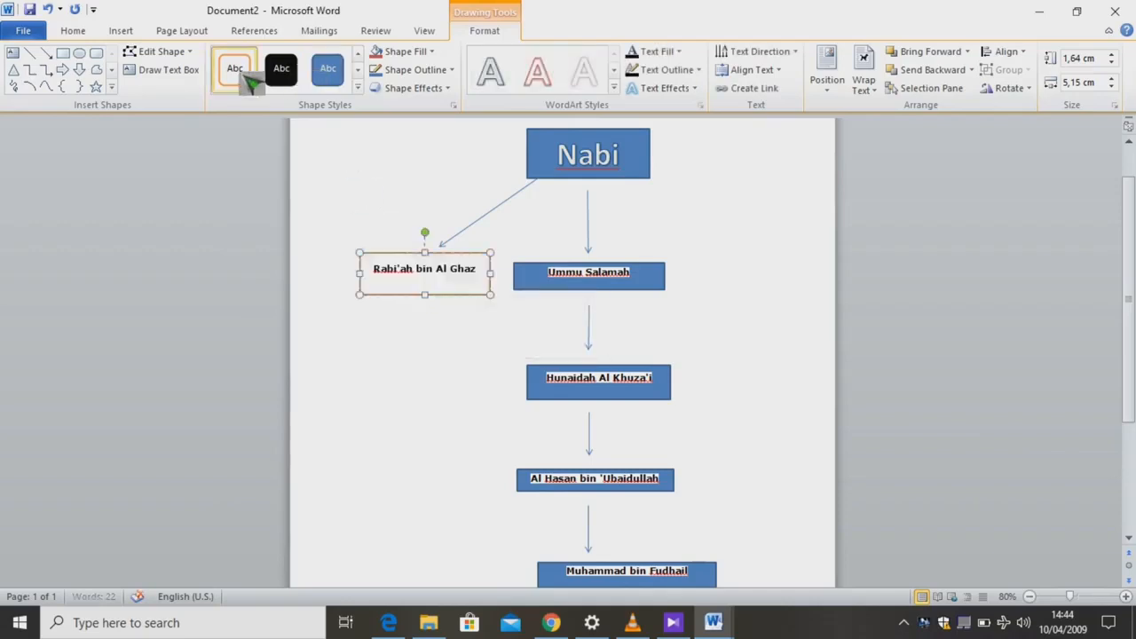
{"action": "left_click", "coordinate": [455, 326]}
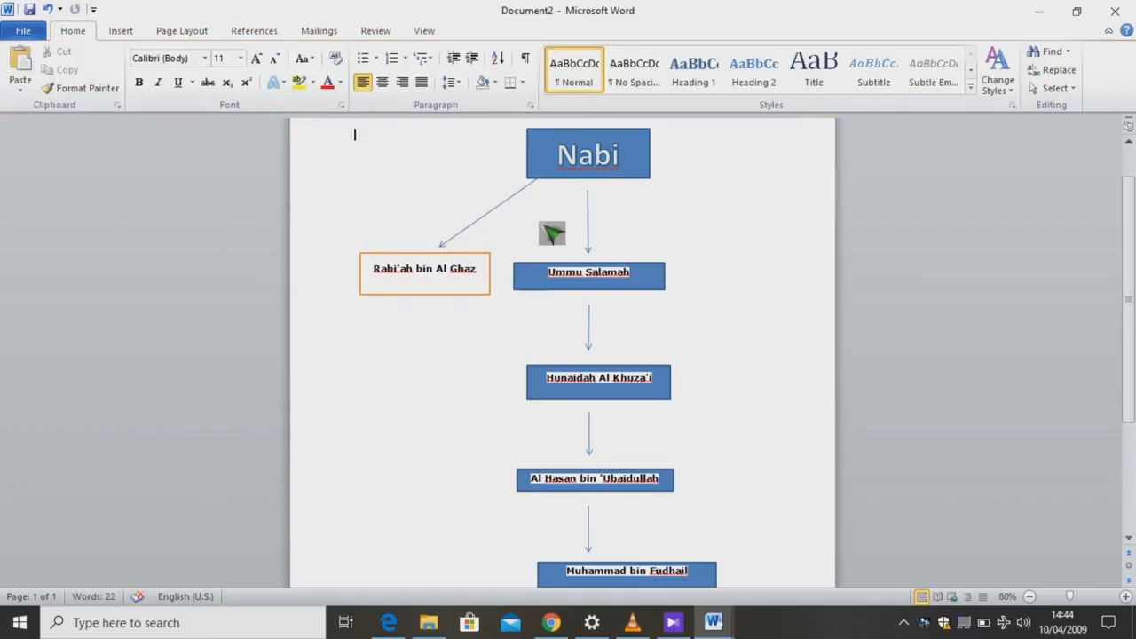
Draw a straight downward arrow about 1.19 cm long below the Rabi'ah bin Al Ghaz box.
{"action": "left_click", "coordinate": [131, 33]}
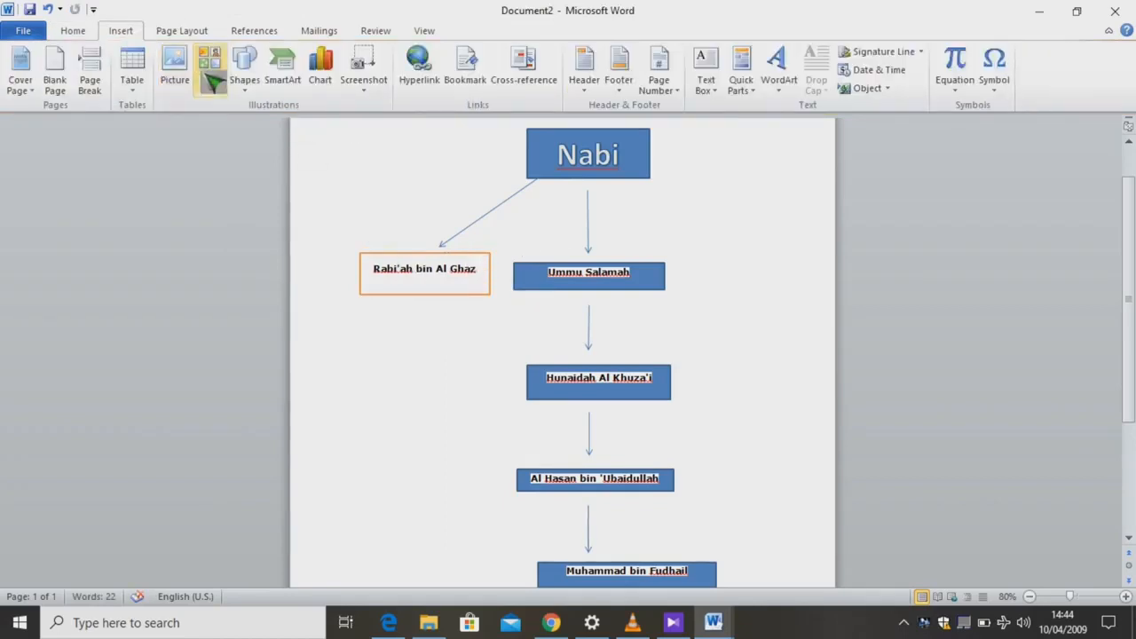
{"action": "left_click", "coordinate": [245, 78]}
{"action": "left_click", "coordinate": [271, 123]}
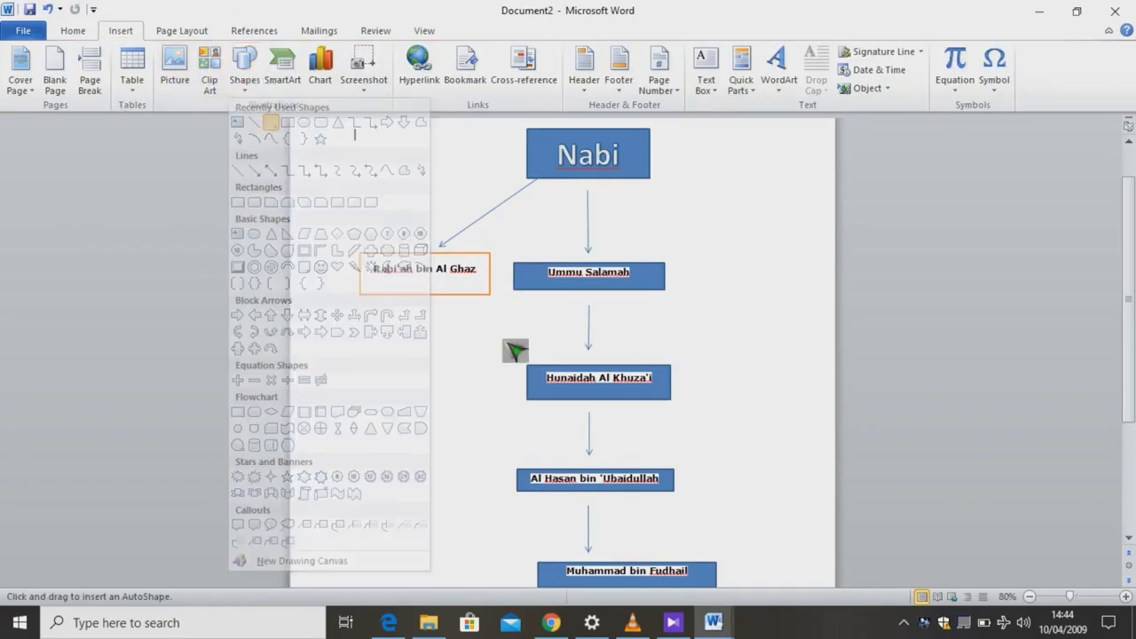
{"action": "left_click_drag", "start_coordinate": [423, 311], "coordinate": [430, 326]}
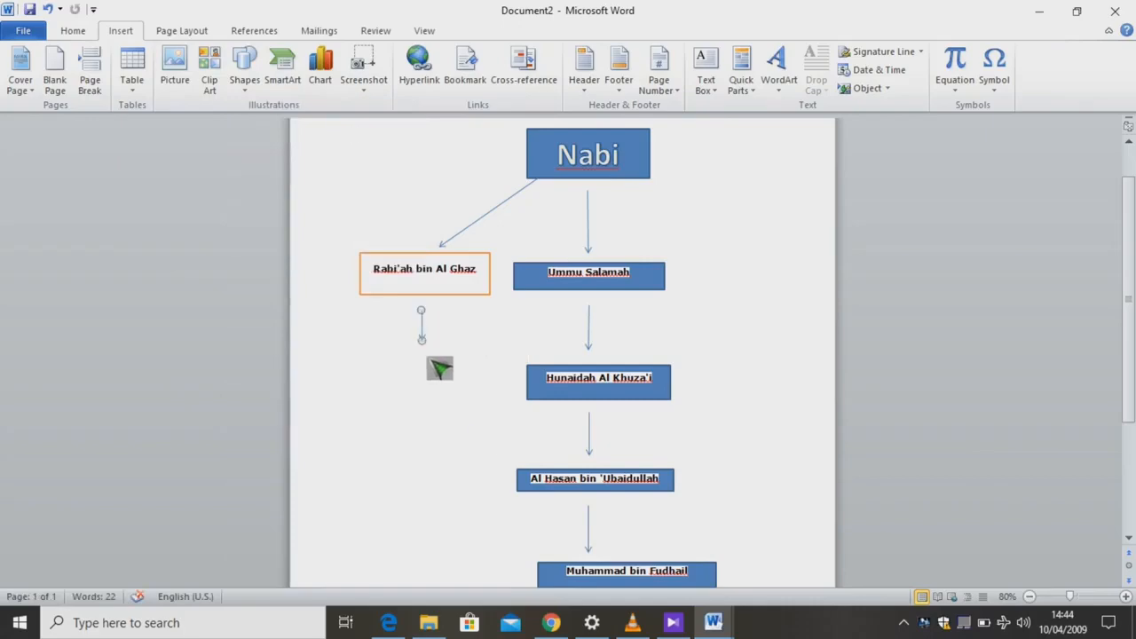
Copy the narrator name "Khalid bin Ma'dan" from hadith no. 1729 in Document1.
{"action": "mouse_move", "coordinate": [706, 622]}
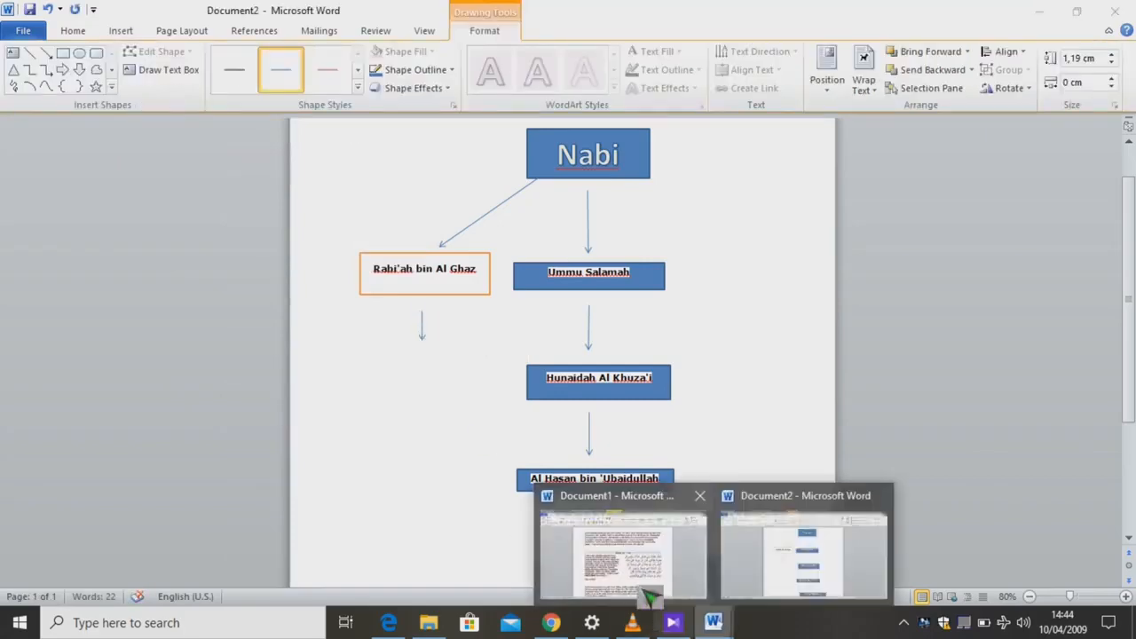
{"action": "left_click", "coordinate": [651, 598]}
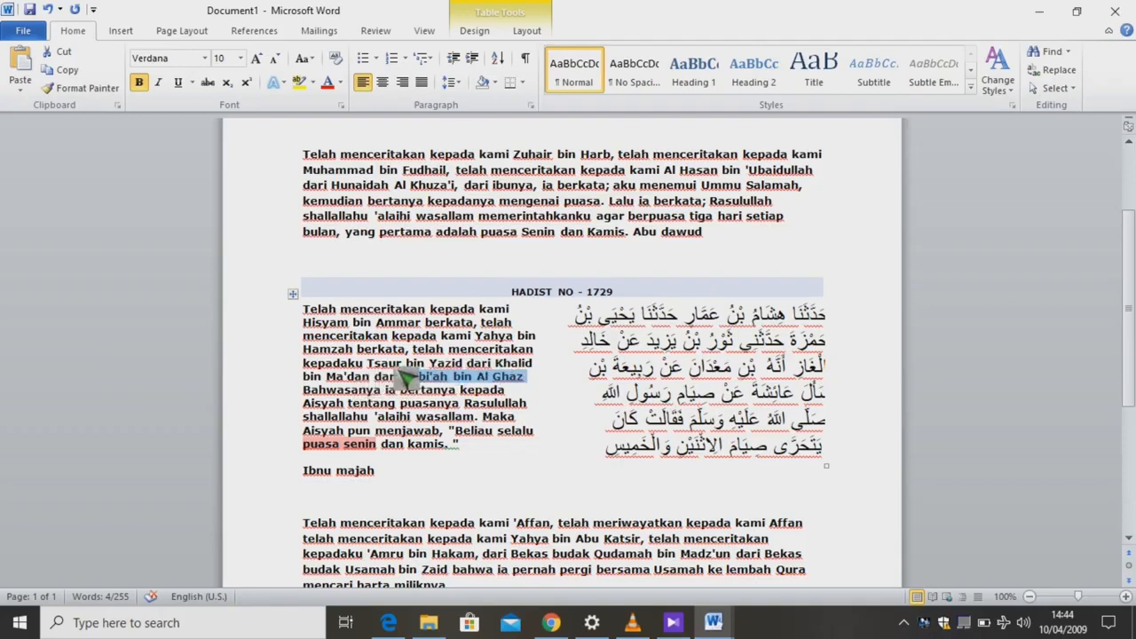
{"action": "left_click_drag", "start_coordinate": [503, 366], "coordinate": [399, 385]}
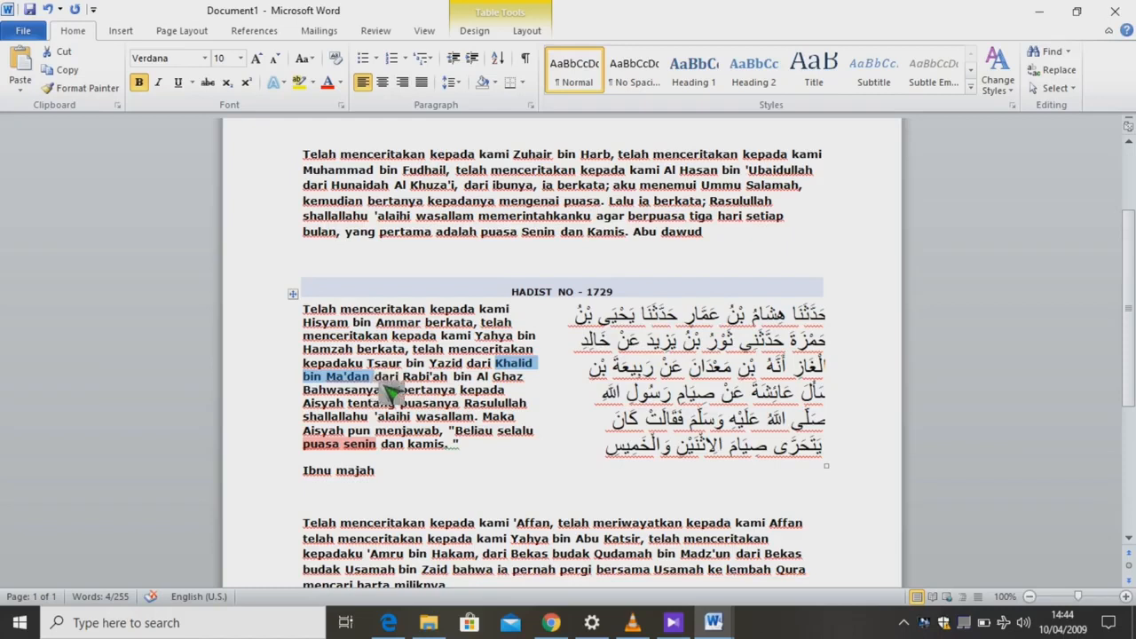
In Document2, add a rectangle about 1.78 × 5.11 cm below the short arrow, containing "Khalid bin Ma'dan", in the orange-outlined white style.
{"action": "left_click", "coordinate": [718, 636]}
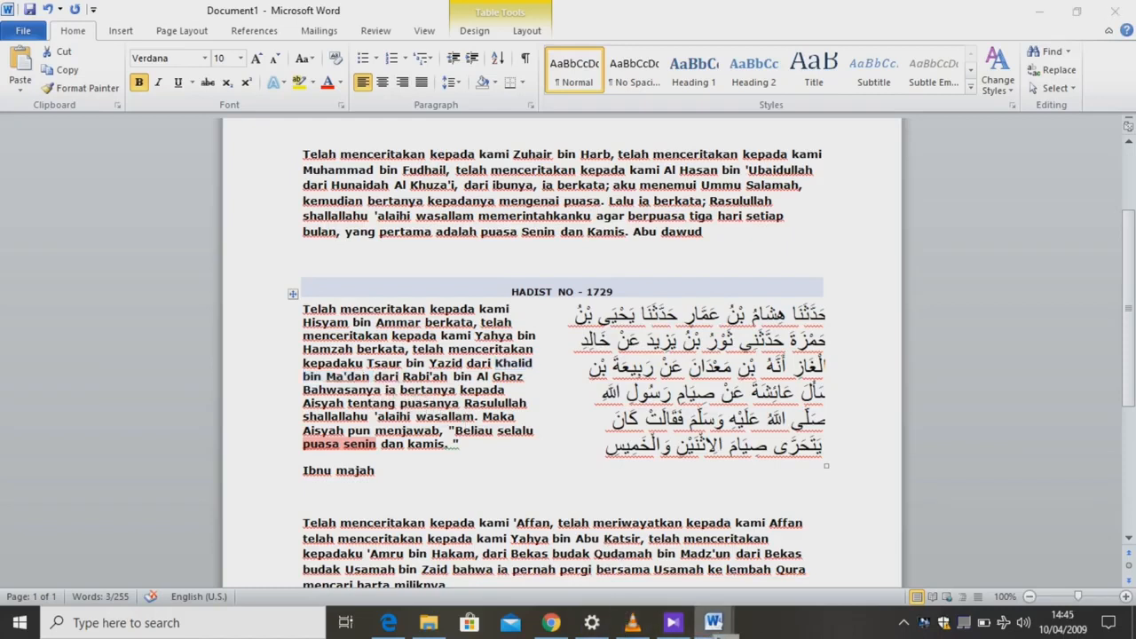
{"action": "left_click", "coordinate": [795, 559]}
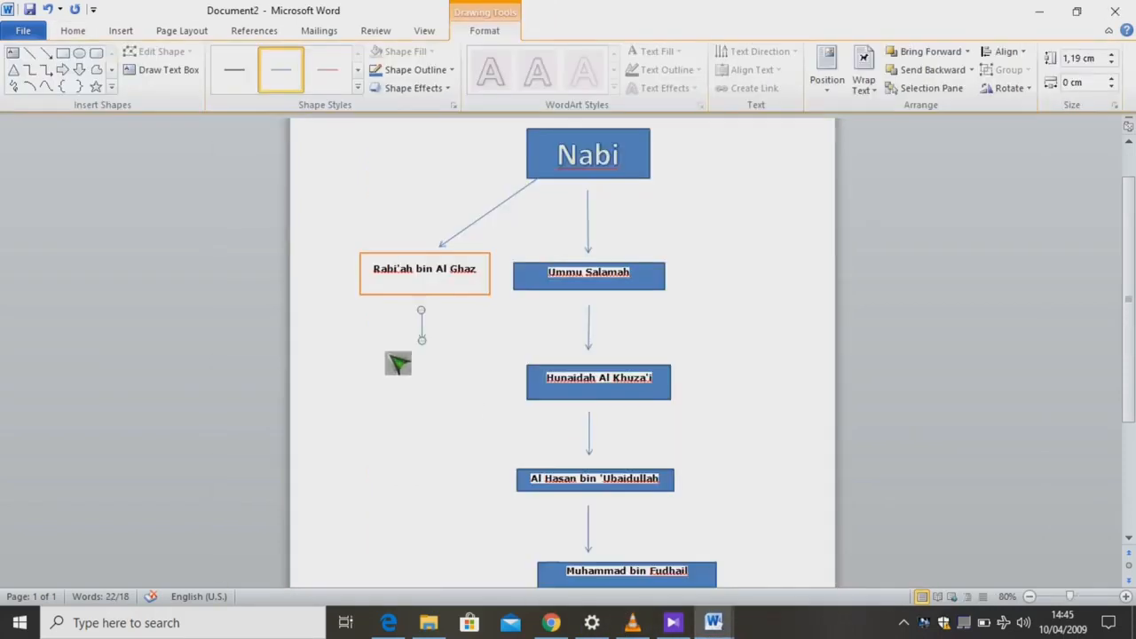
{"action": "left_click", "coordinate": [64, 53]}
{"action": "left_click_drag", "start_coordinate": [378, 354], "coordinate": [508, 400]}
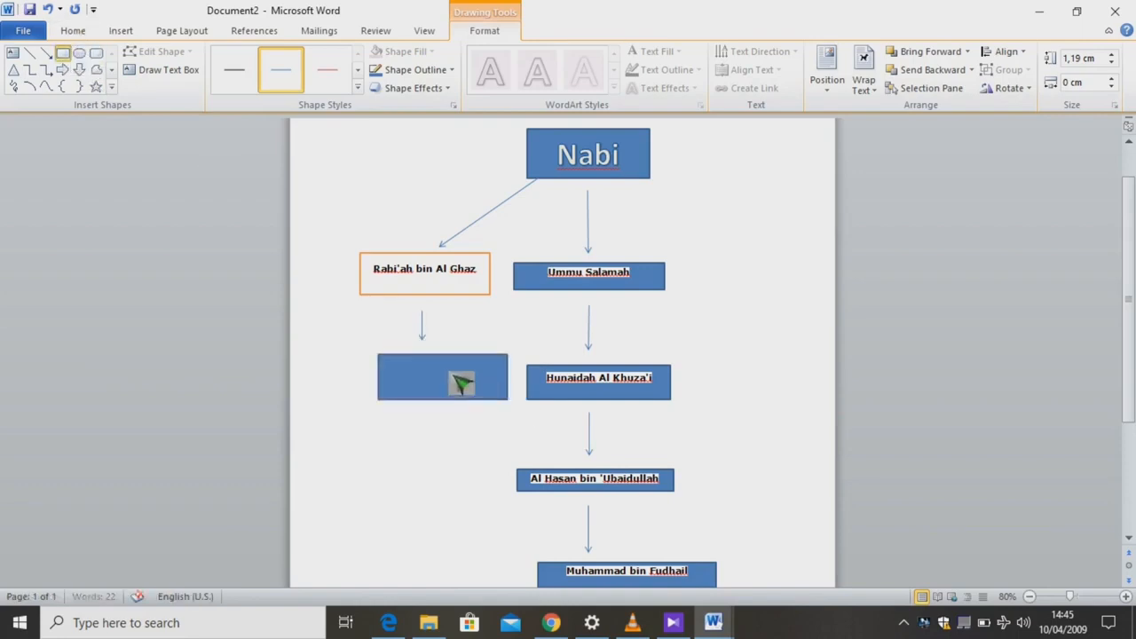
{"action": "type", "text": "Khalid bin Ma'dan"}
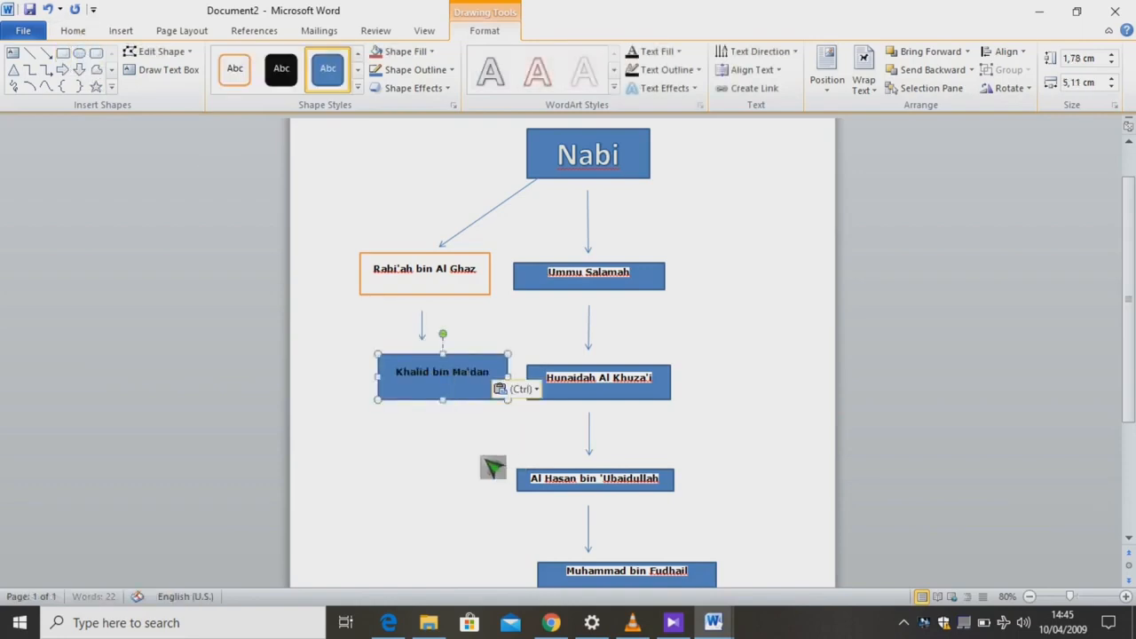
{"action": "left_click", "coordinate": [236, 71]}
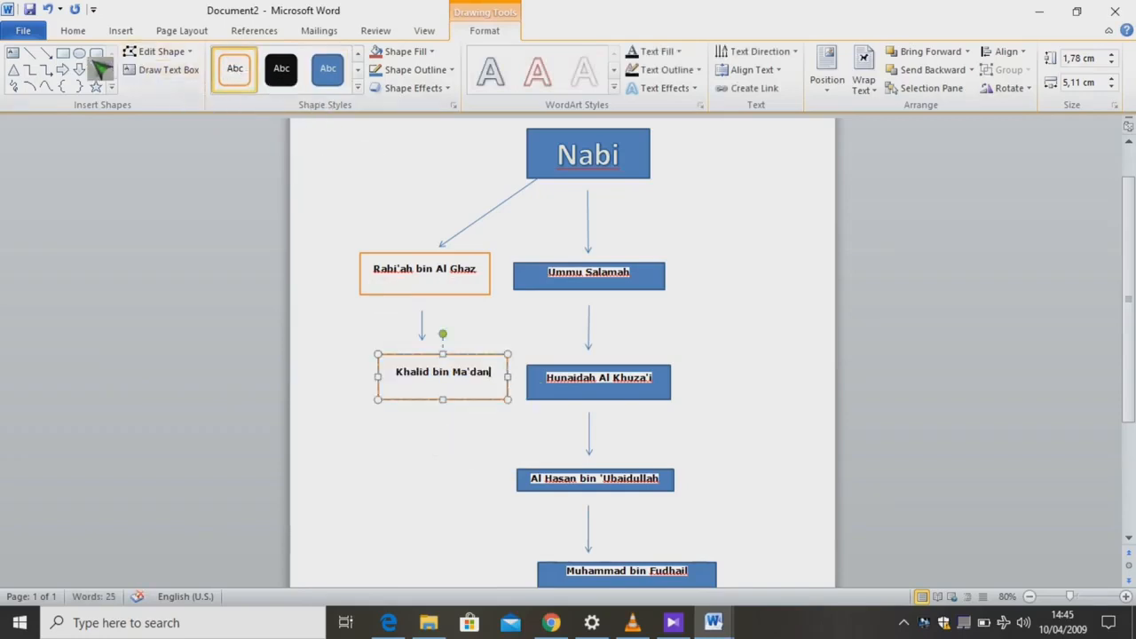
Draw a downward arrow below the Khalid bin Ma'dan box and an empty rectangle about 1.29 × 5.15 cm beneath it.
{"action": "left_click", "coordinate": [46, 54]}
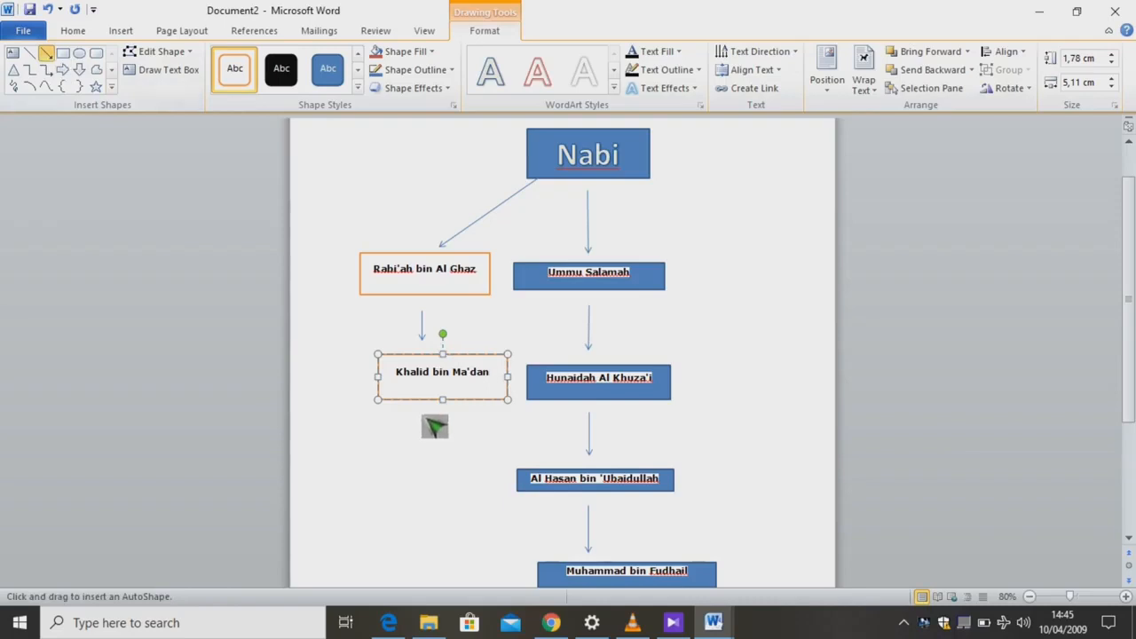
{"action": "left_click_drag", "start_coordinate": [423, 414], "coordinate": [494, 501]}
{"action": "left_click", "coordinate": [67, 54]}
Copy the narrator name "Tsaur bin Yazid" from hadith no. 1729 in Document1.
{"action": "mouse_move", "coordinate": [713, 621]}
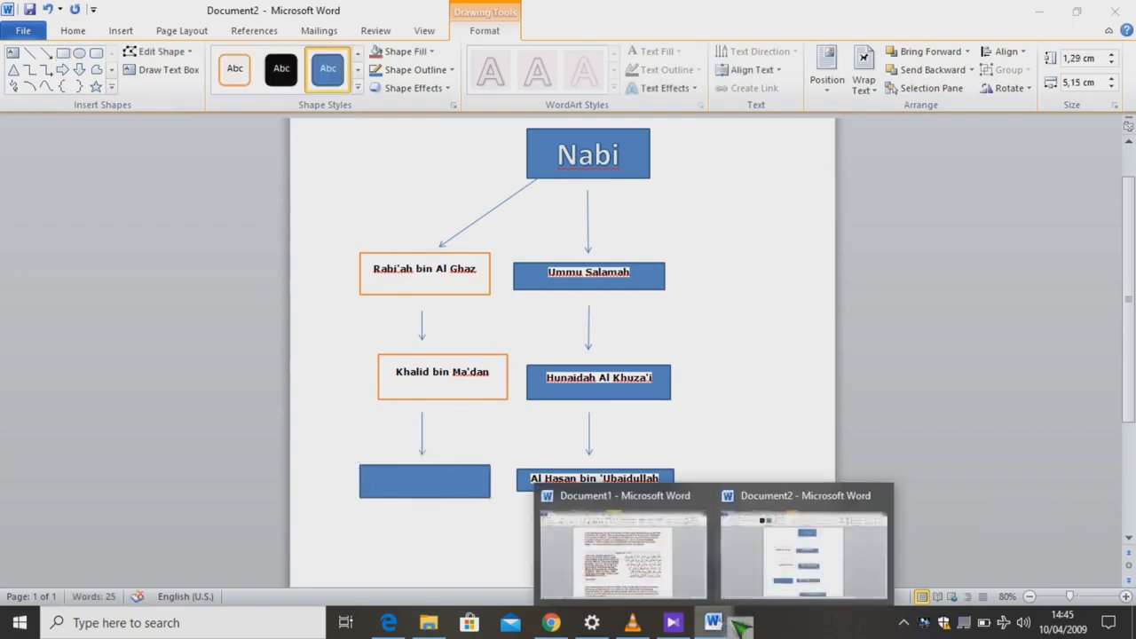
{"action": "left_click", "coordinate": [662, 588]}
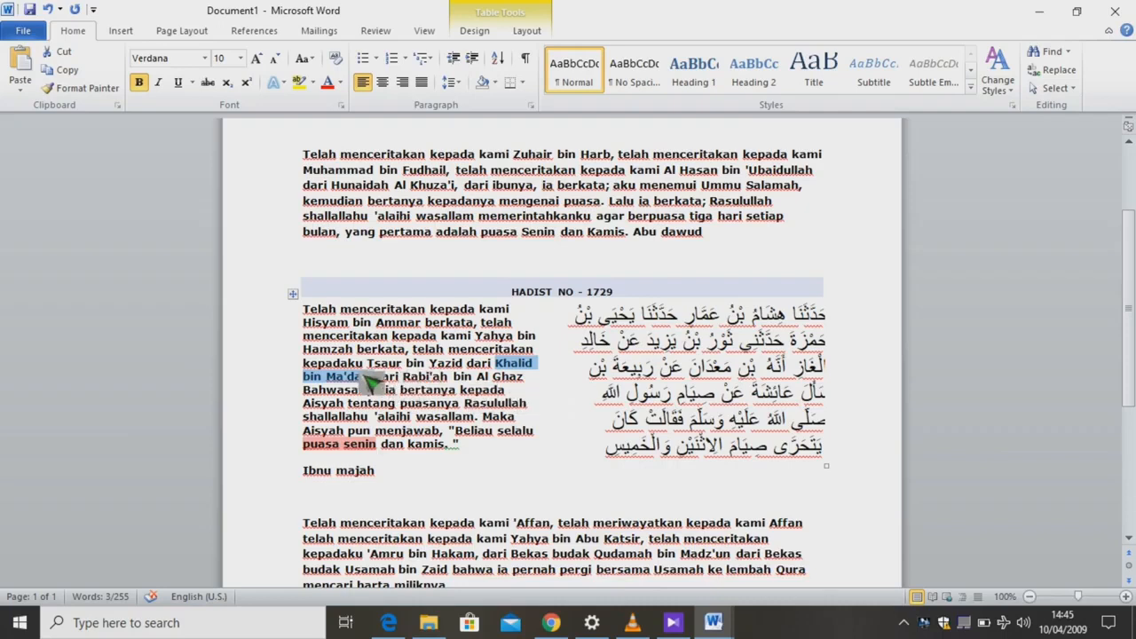
{"action": "left_click_drag", "start_coordinate": [369, 365], "coordinate": [468, 371]}
{"action": "key", "text": "ctrl+c"}
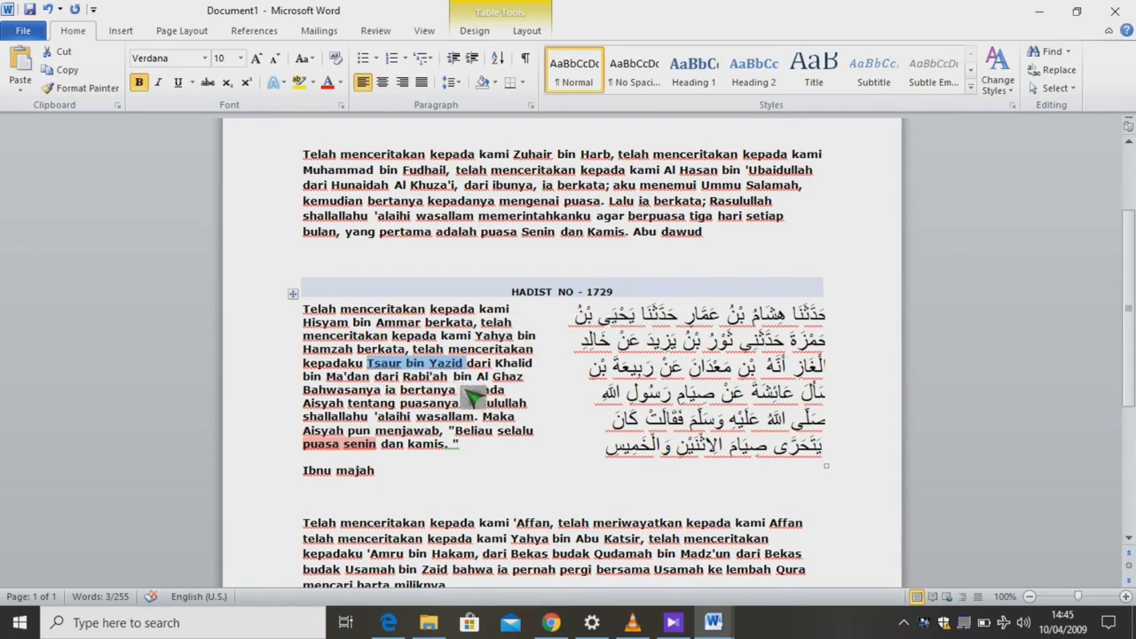
Paste "Tsaur bin Yazid" into the empty rectangle in Document2 and give the box the orange-outlined white style.
{"action": "left_click", "coordinate": [712, 618]}
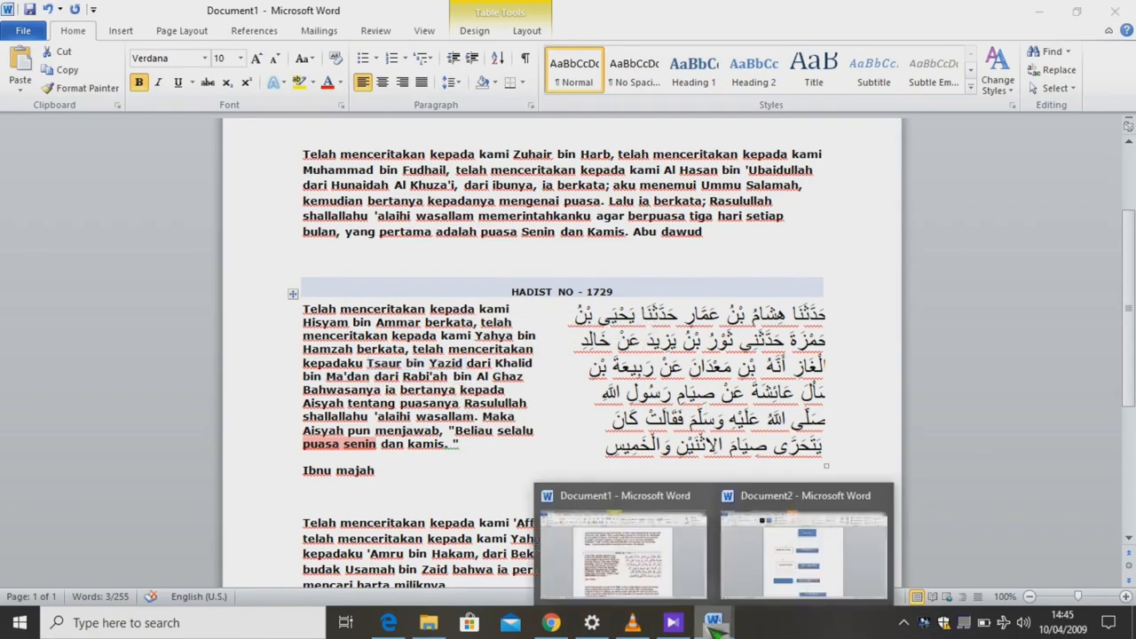
{"action": "left_click", "coordinate": [781, 551]}
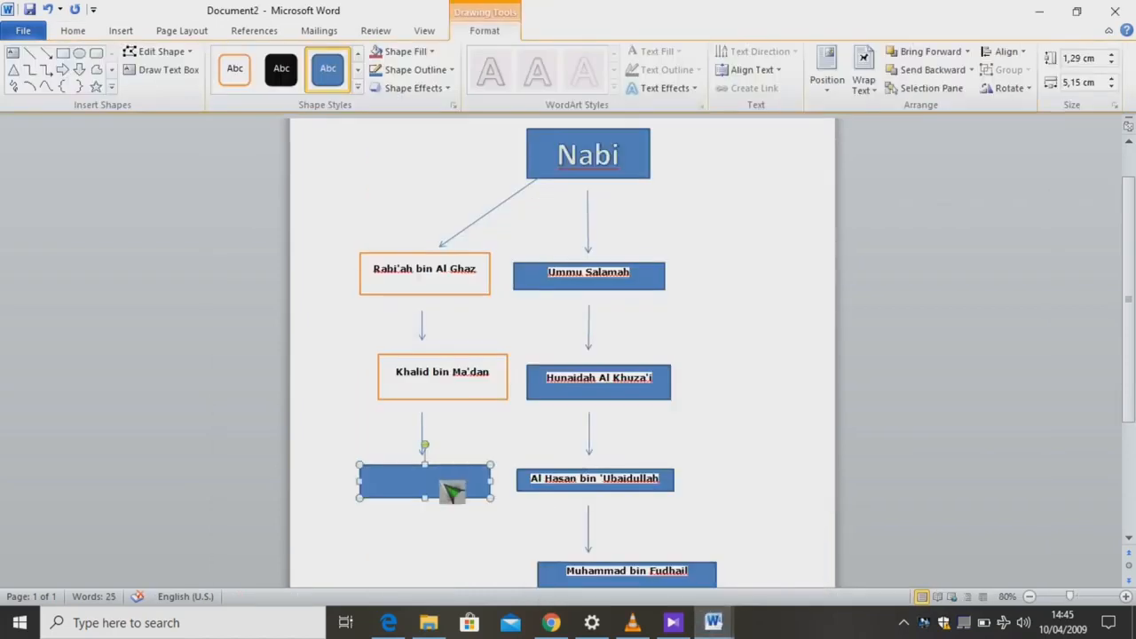
{"action": "key", "text": "ctrl+v"}
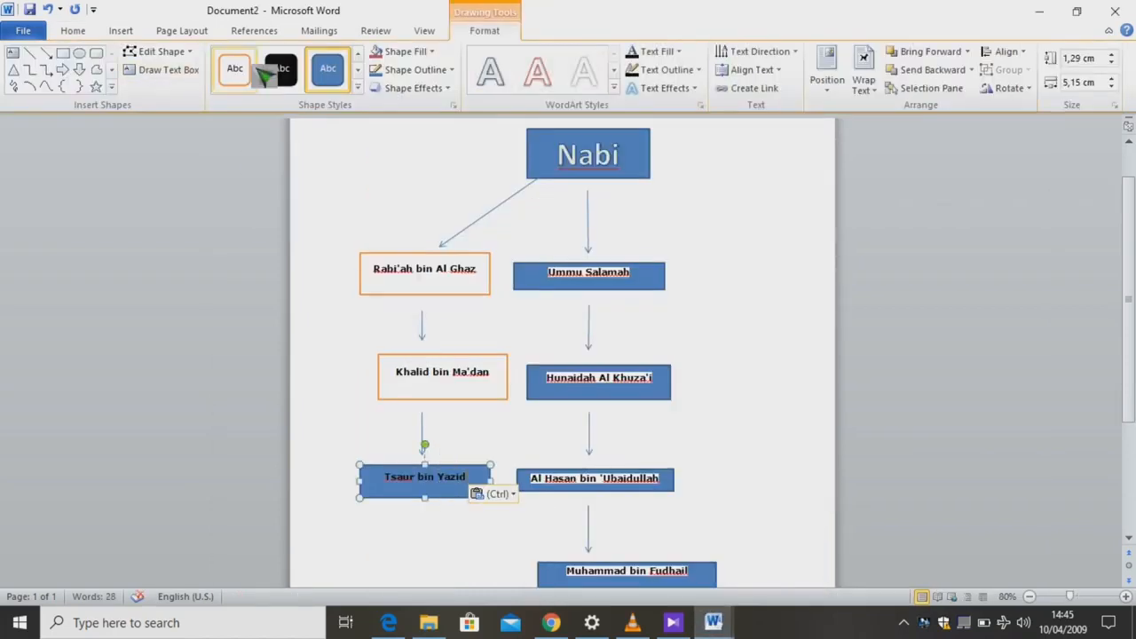
{"action": "left_click", "coordinate": [254, 71]}
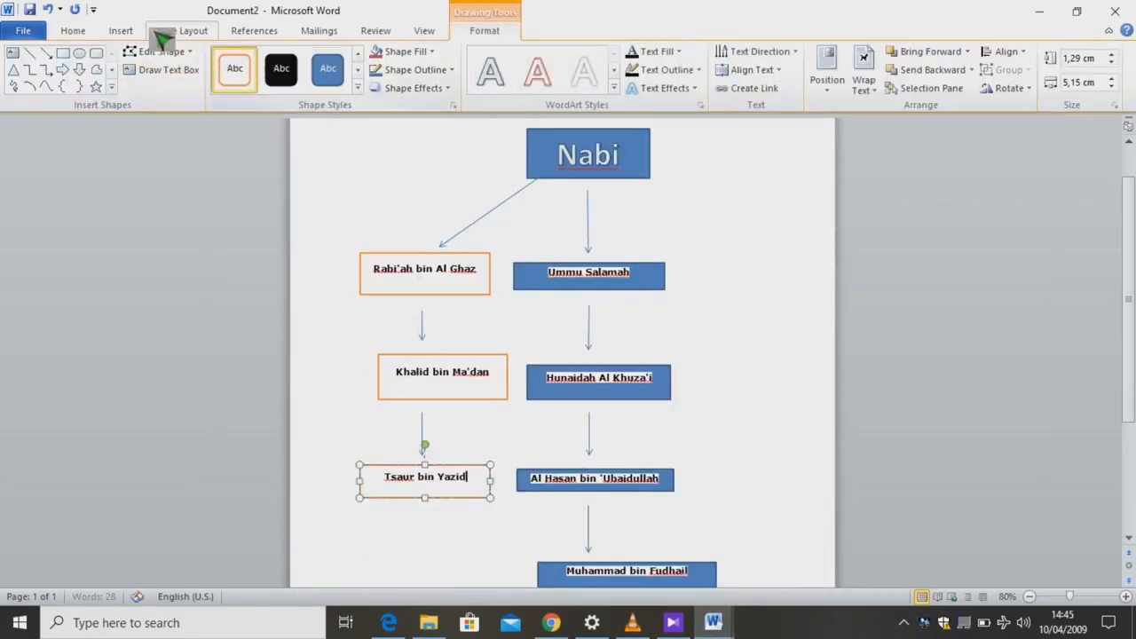
Draw a downward arrow below the Tsaur bin Yazid box and an empty rectangle about 1.01 × 5.28 cm beneath it.
{"action": "left_click", "coordinate": [46, 53]}
{"action": "left_click_drag", "start_coordinate": [420, 512], "coordinate": [421, 562]}
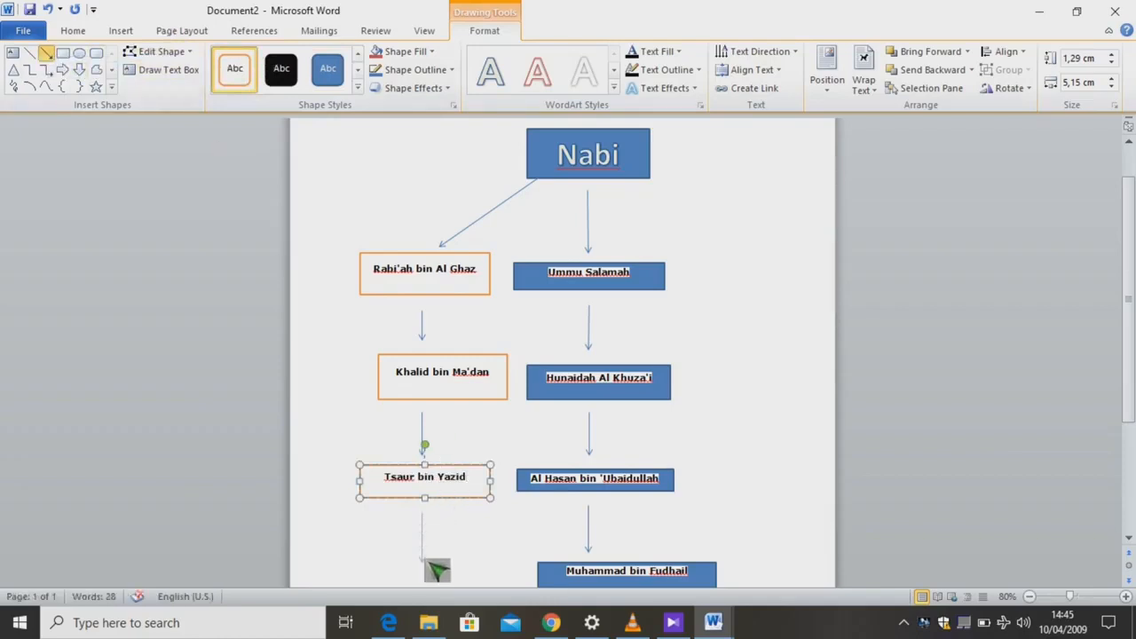
{"action": "left_click", "coordinate": [63, 53]}
{"action": "scroll", "coordinate": [286, 236], "scroll_direction": "down", "scroll_amount": 3}
{"action": "left_click_drag", "start_coordinate": [383, 463], "coordinate": [520, 493]}
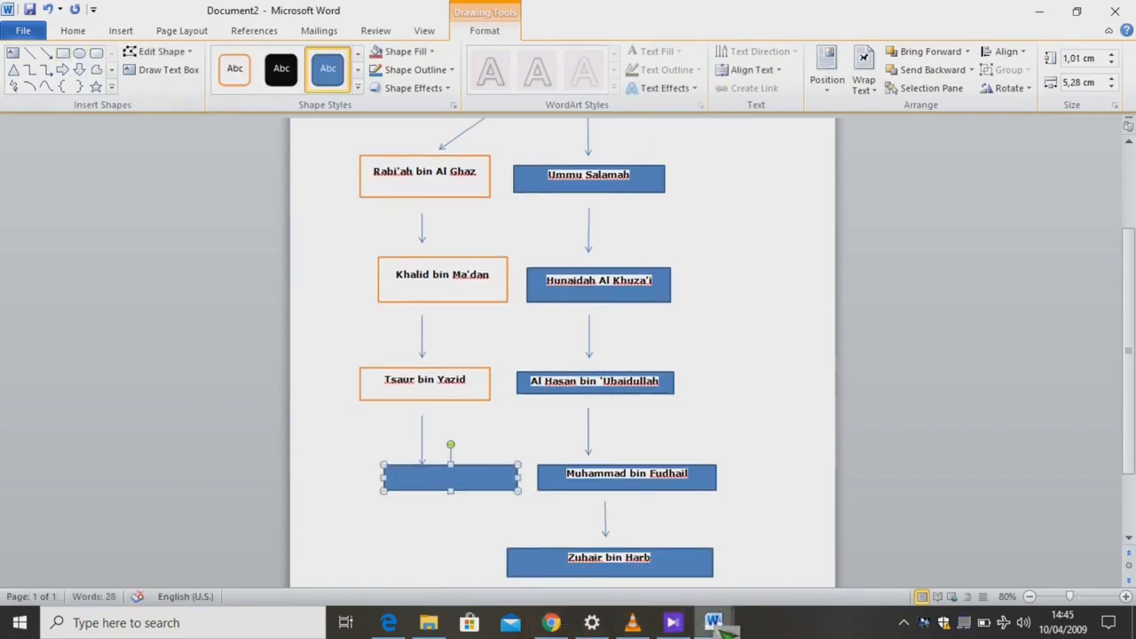
Copy the narrator name "Yahya bin Hamzah" from hadith no. 1729 in Document1.
{"action": "mouse_move", "coordinate": [721, 624]}
{"action": "left_click", "coordinate": [648, 558]}
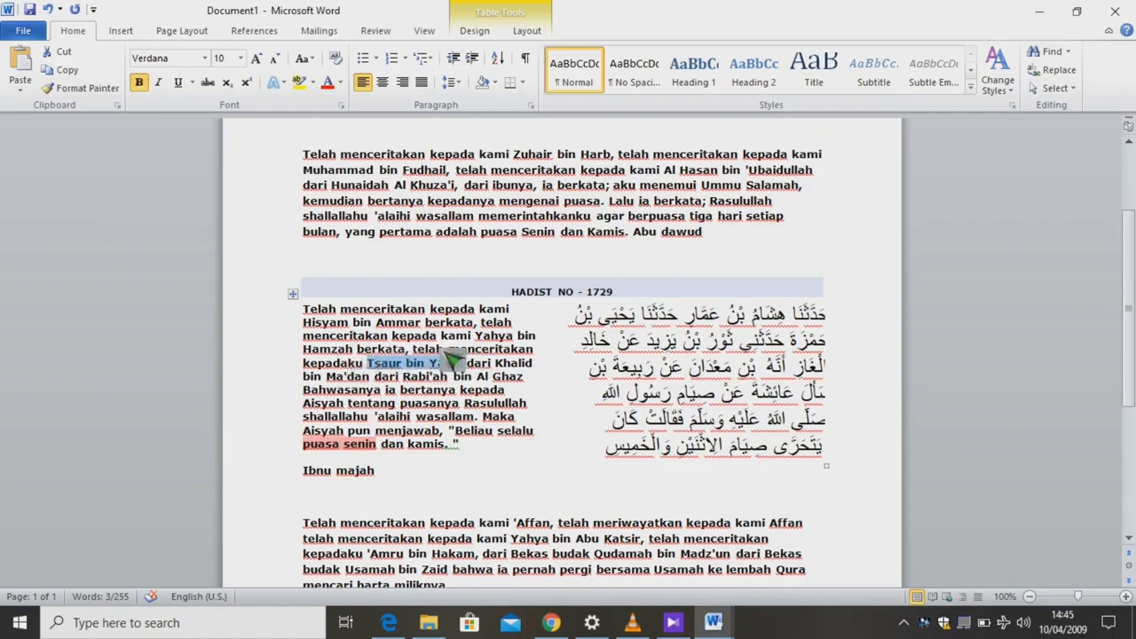
{"action": "left_click_drag", "start_coordinate": [474, 338], "coordinate": [360, 351]}
{"action": "key", "text": "ctrl+c"}
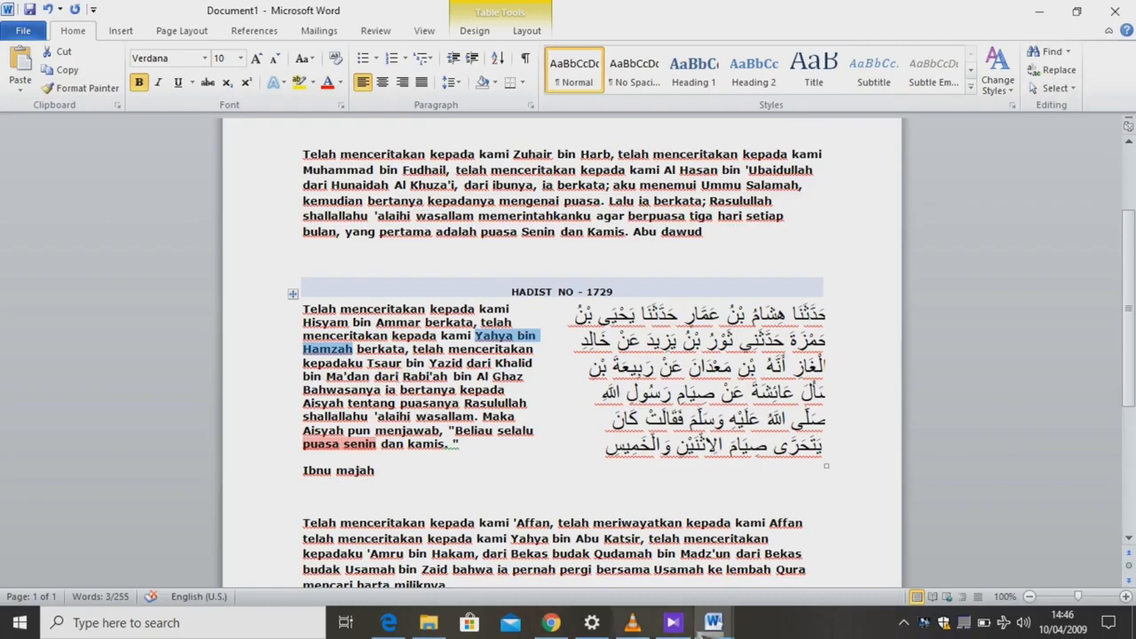
{"action": "left_click", "coordinate": [718, 624]}
{"action": "left_click", "coordinate": [799, 603]}
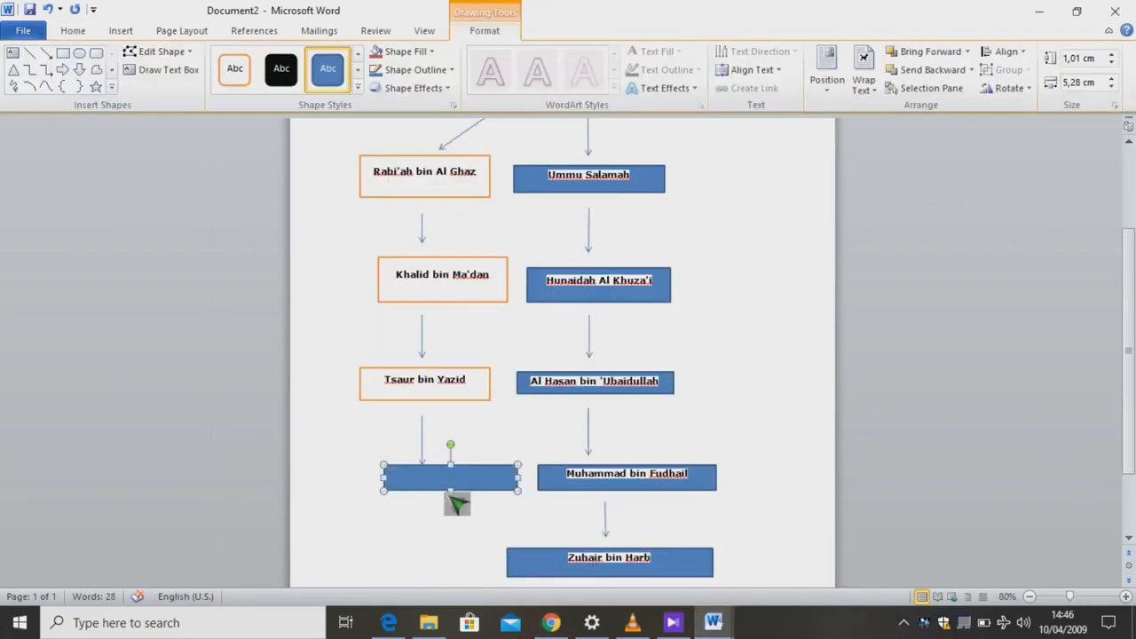
{"action": "key", "text": "ctrl+v"}
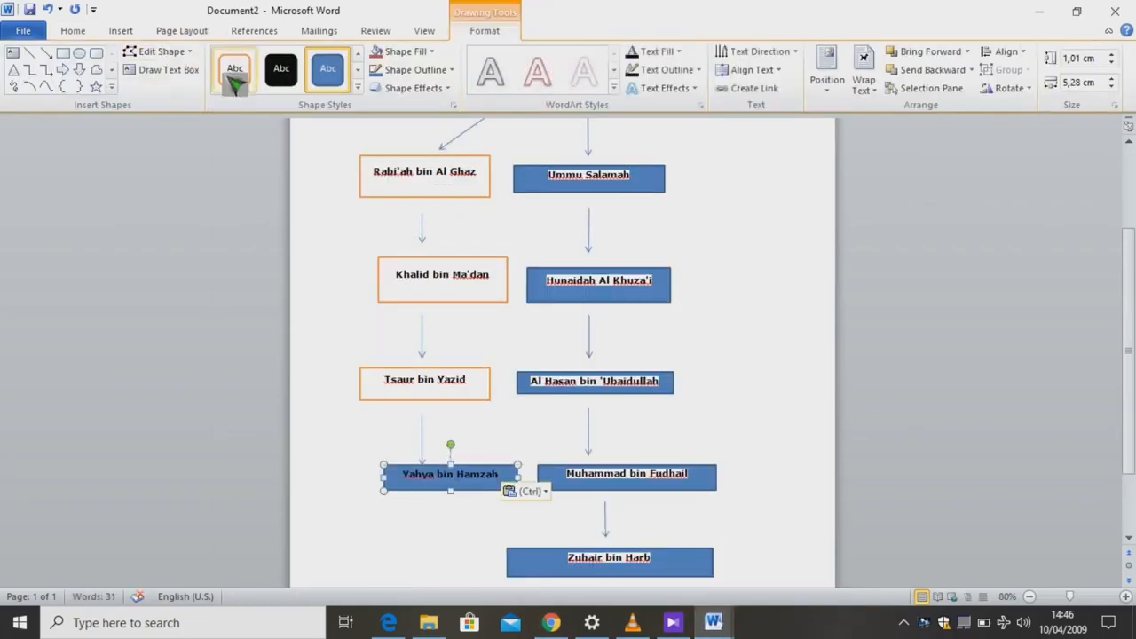
{"action": "left_click", "coordinate": [235, 69]}
Draw a downward arrow about 1.43 cm long below the Yahya bin Hamzah box and an empty rectangle about 1.14 × 4.58 cm beneath it.
{"action": "left_click", "coordinate": [46, 53]}
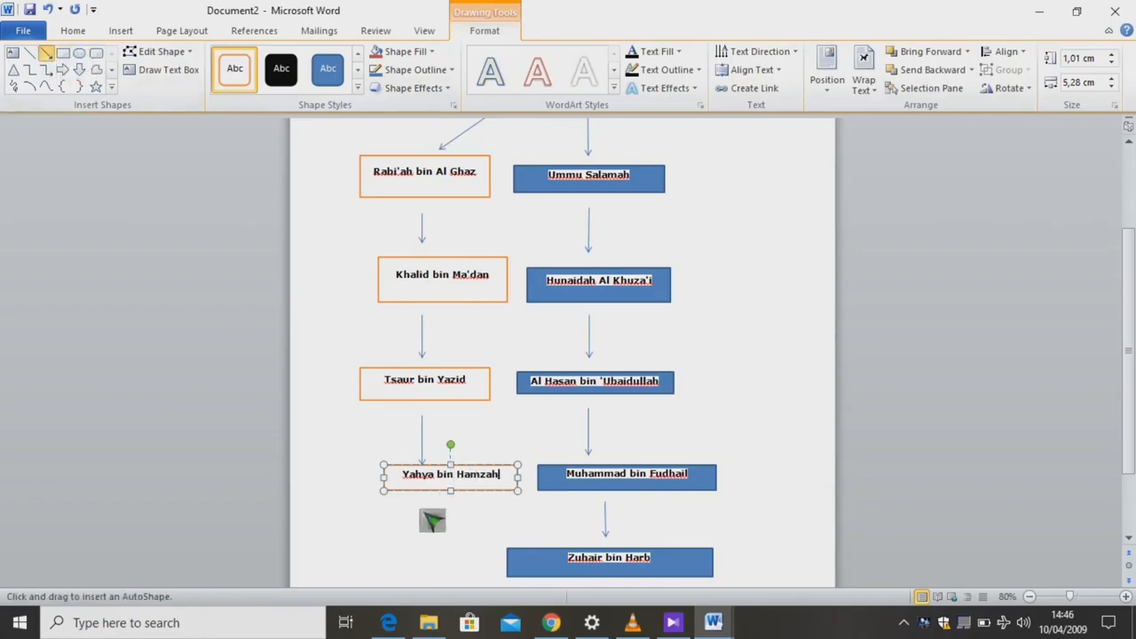
{"action": "left_click_drag", "start_coordinate": [409, 502], "coordinate": [414, 528]}
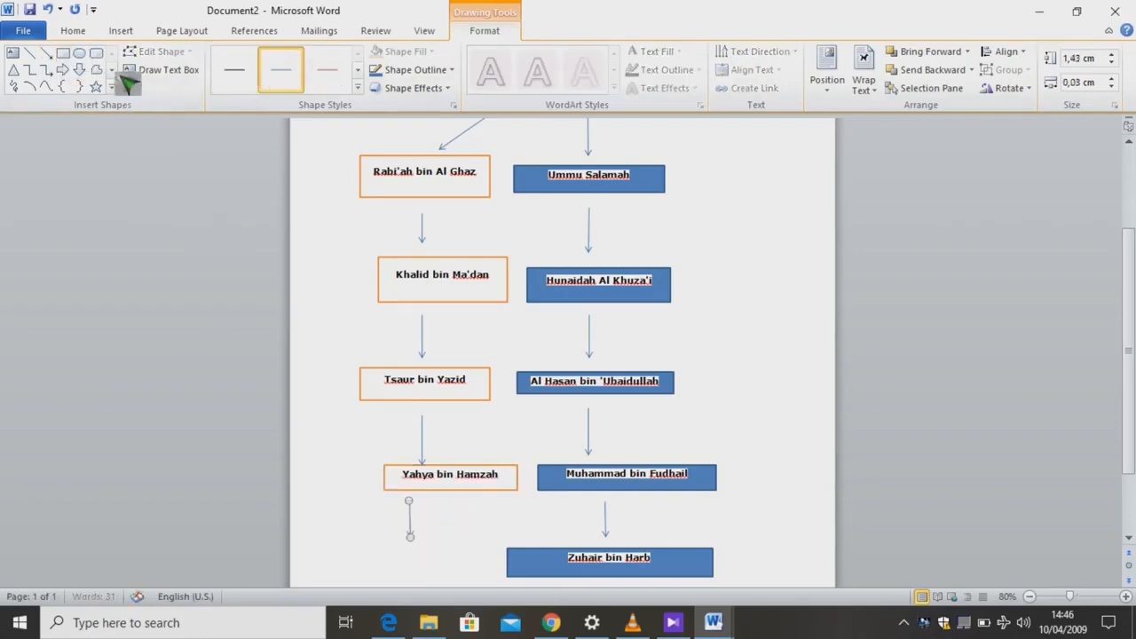
{"action": "left_click", "coordinate": [62, 52]}
{"action": "left_click_drag", "start_coordinate": [378, 549], "coordinate": [495, 577]}
{"action": "scroll", "coordinate": [524, 586], "scroll_direction": "down", "scroll_amount": 1}
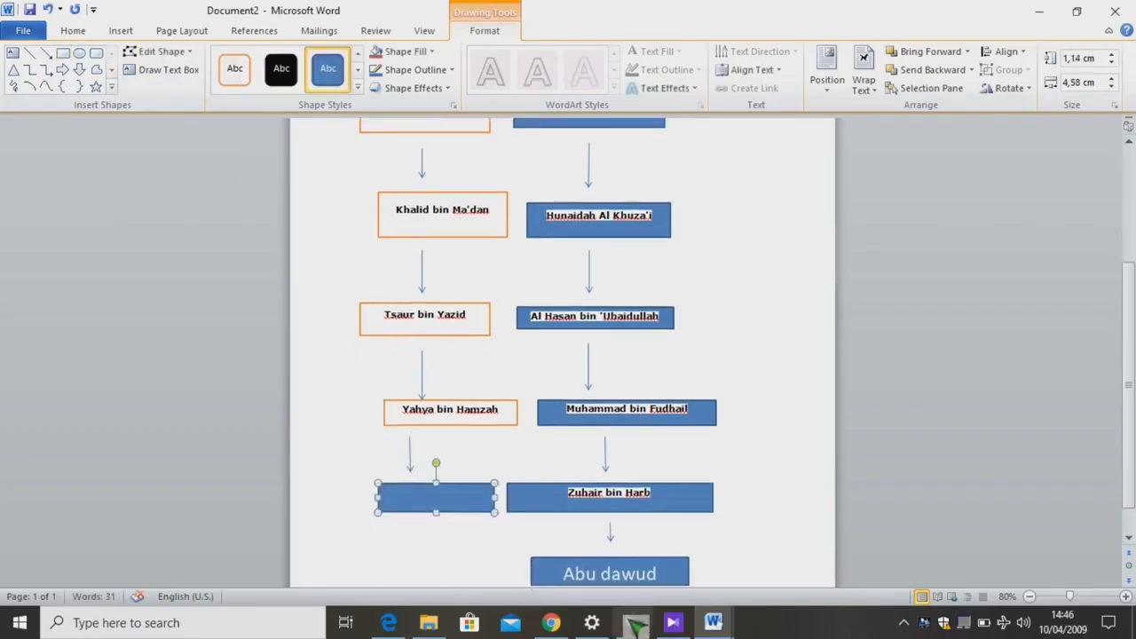
Copy the narrator name "Hisyam bin Ammar" from hadith no. 1729 in Document1.
{"action": "mouse_move", "coordinate": [714, 622]}
{"action": "left_click", "coordinate": [622, 575]}
{"action": "scroll", "coordinate": [621, 575], "scroll_direction": "down", "scroll_amount": 1}
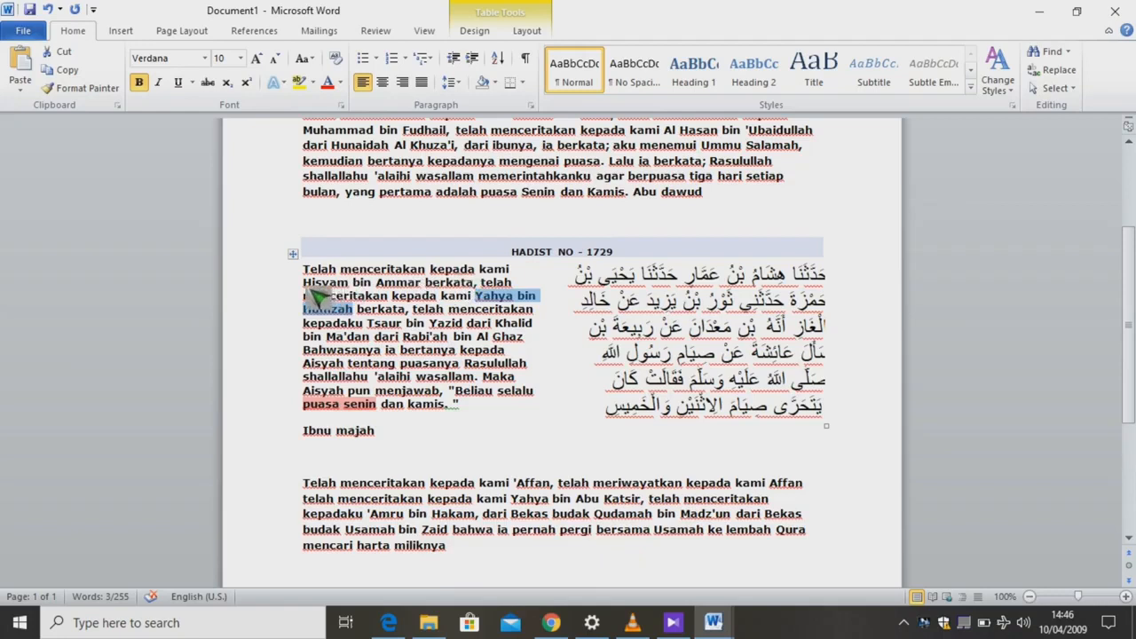
{"action": "left_click_drag", "start_coordinate": [304, 283], "coordinate": [421, 285]}
{"action": "key", "text": "ctrl+c"}
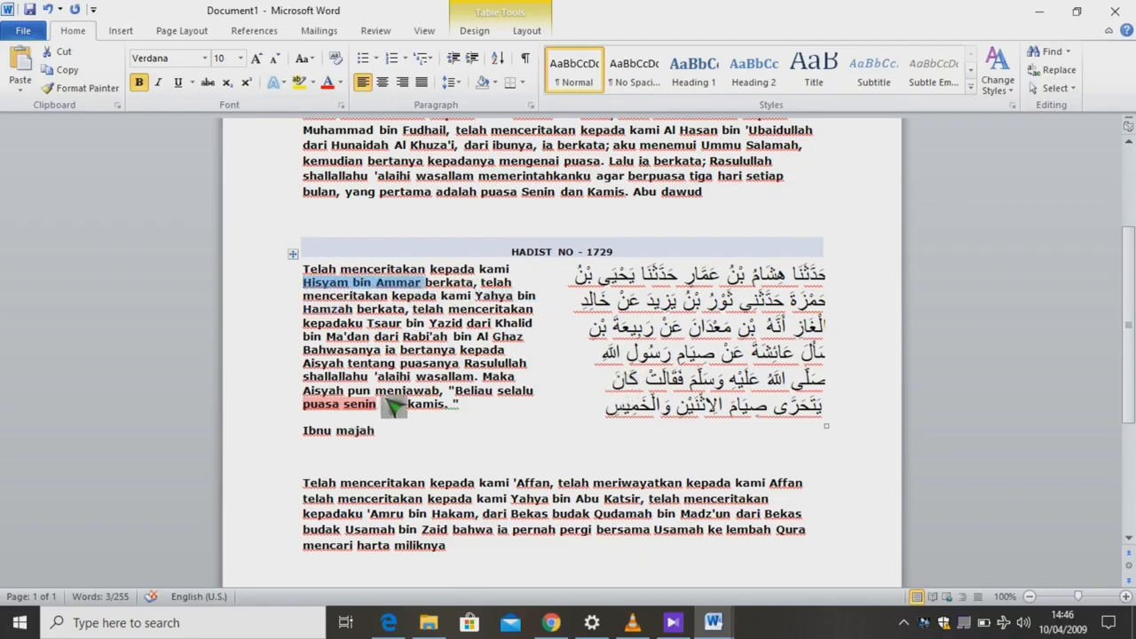
{"action": "mouse_move", "coordinate": [714, 622]}
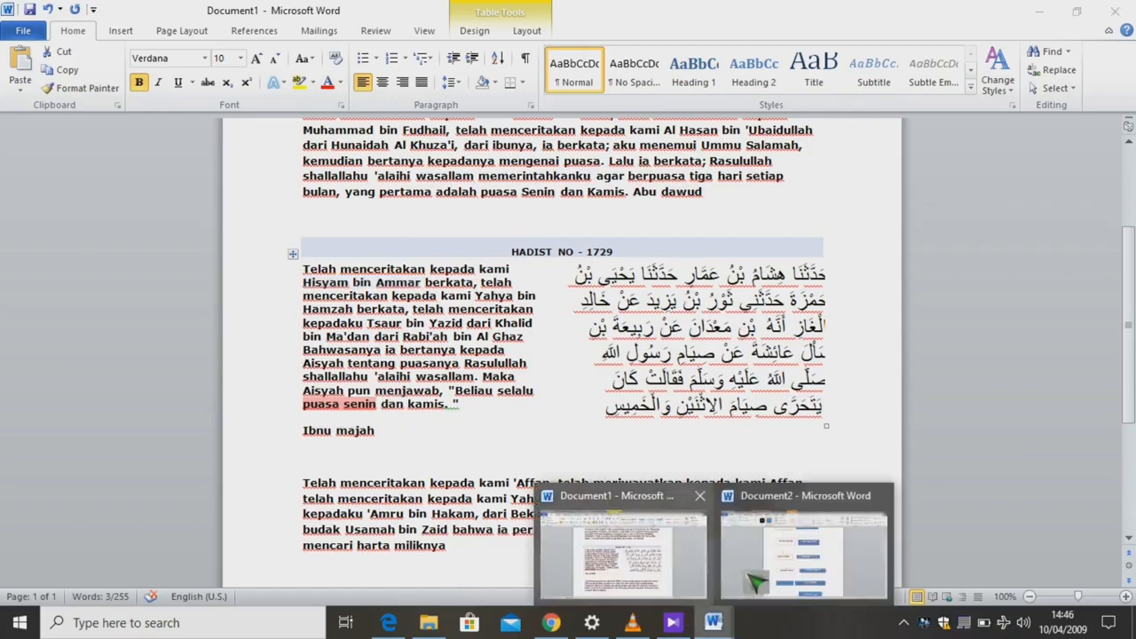
{"action": "left_click", "coordinate": [790, 581]}
{"action": "scroll", "coordinate": [569, 542], "scroll_direction": "down", "scroll_amount": 1}
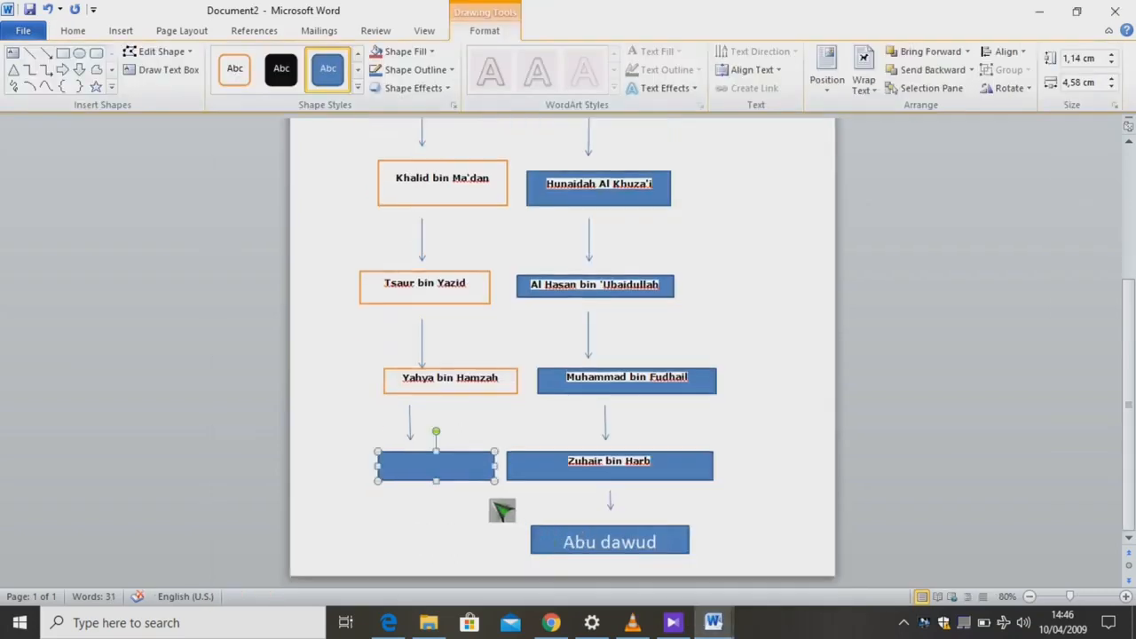
{"action": "key", "text": "ctrl+v"}
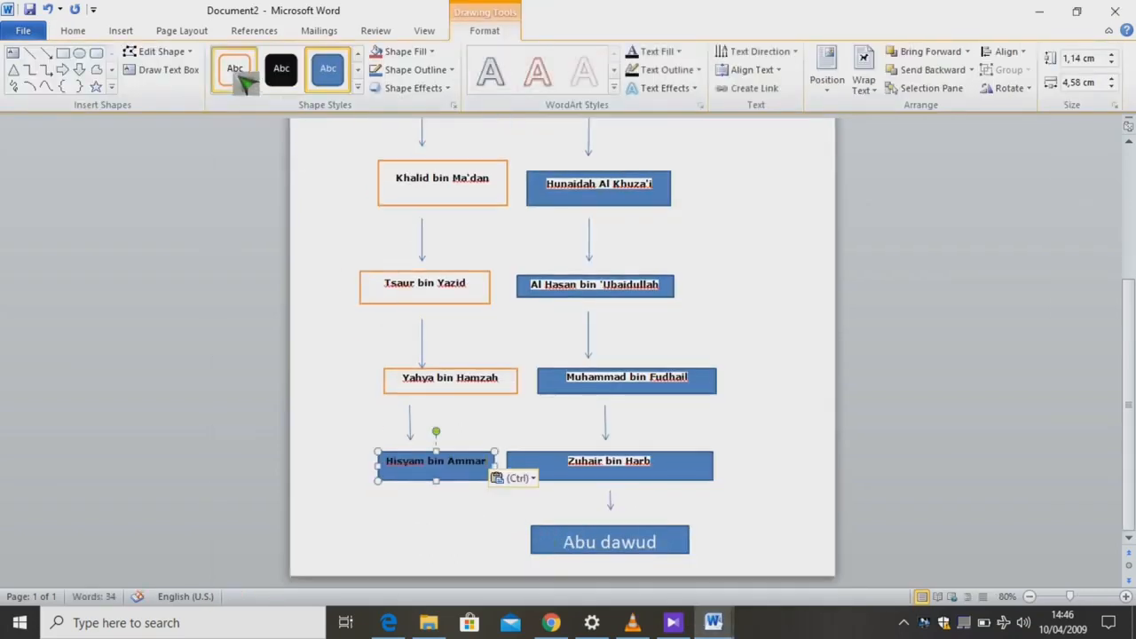
{"action": "left_click", "coordinate": [238, 74]}
Draw a downward arrow below the Hisyam bin Ammar box and an empty rectangle about 1.09 × 5.28 cm beneath it.
{"action": "left_click", "coordinate": [47, 53]}
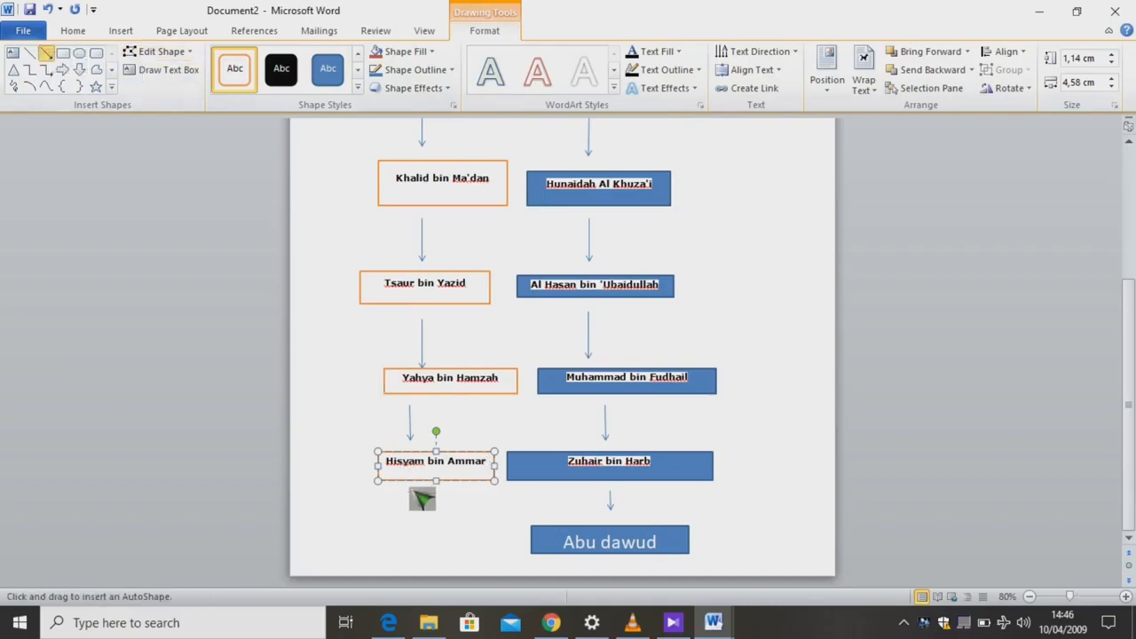
{"action": "mouse_move", "coordinate": [410, 491]}
{"action": "left_mouse_down"}
{"action": "mouse_move", "coordinate": [410, 514]}
{"action": "mouse_move", "coordinate": [501, 554]}
{"action": "left_mouse_up"}
{"action": "left_click", "coordinate": [63, 52]}
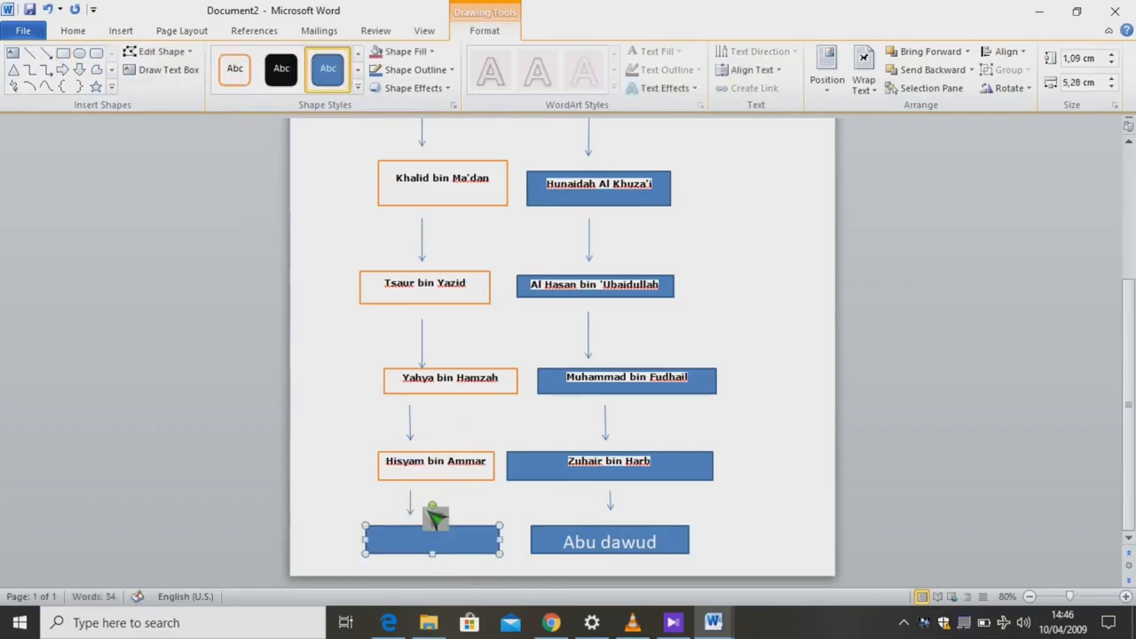
Label the rectangle below Hisyam bin Ammar "Ibnu majah" at font size 26 and make the box slightly taller to fit the text.
{"action": "type", "text": "Ibnu ma"}
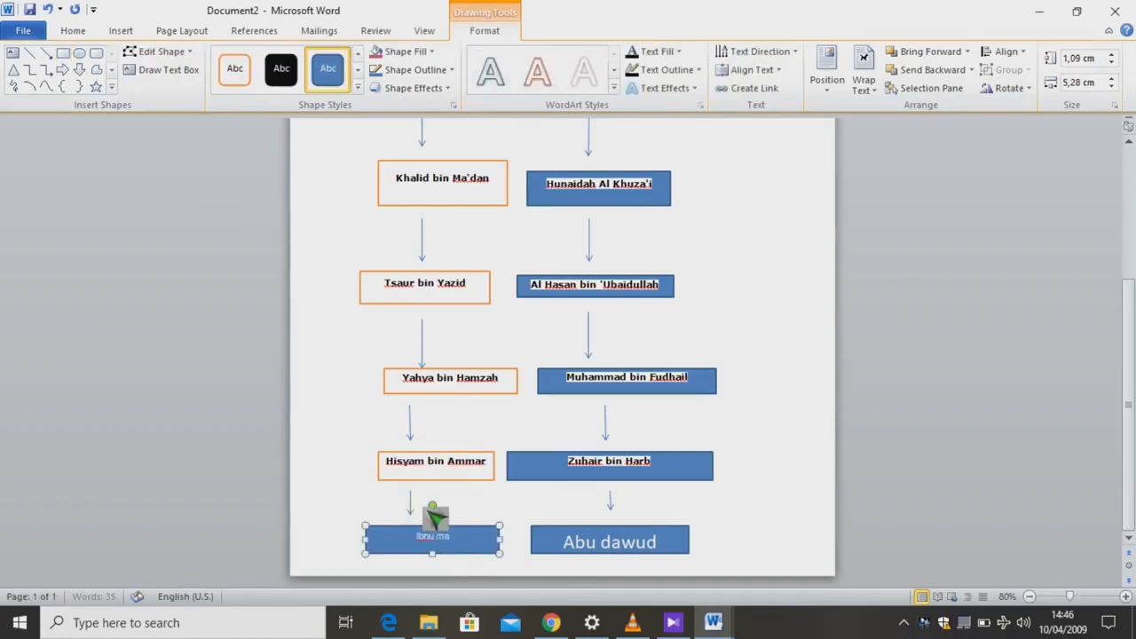
{"action": "type", "text": "jah"}
{"action": "key", "text": "ctrl+a"}
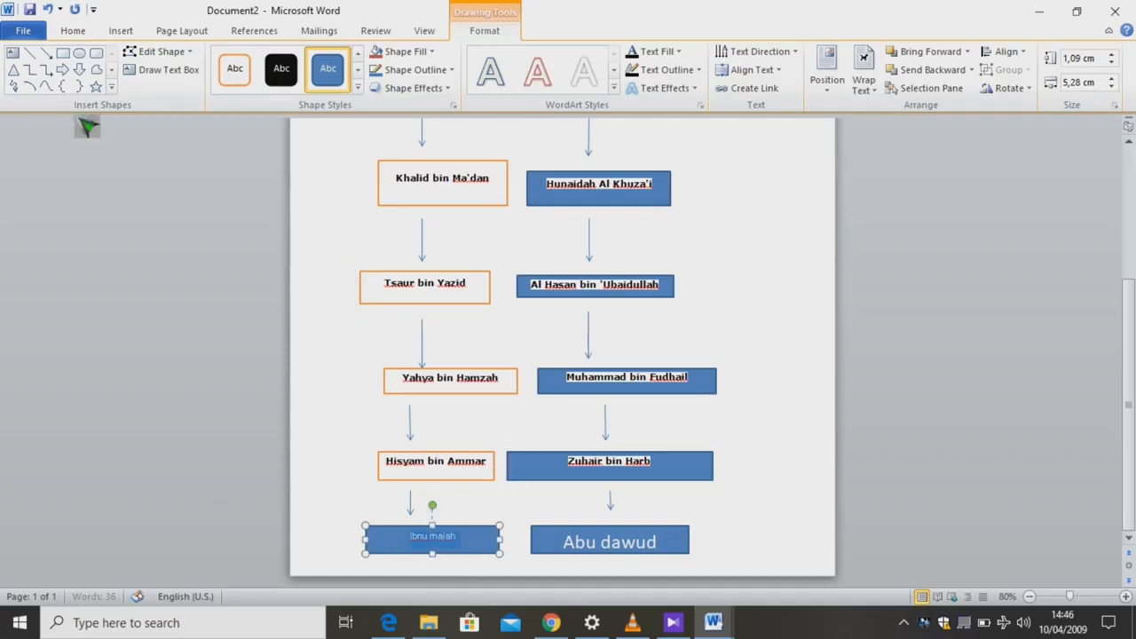
{"action": "left_click", "coordinate": [74, 32]}
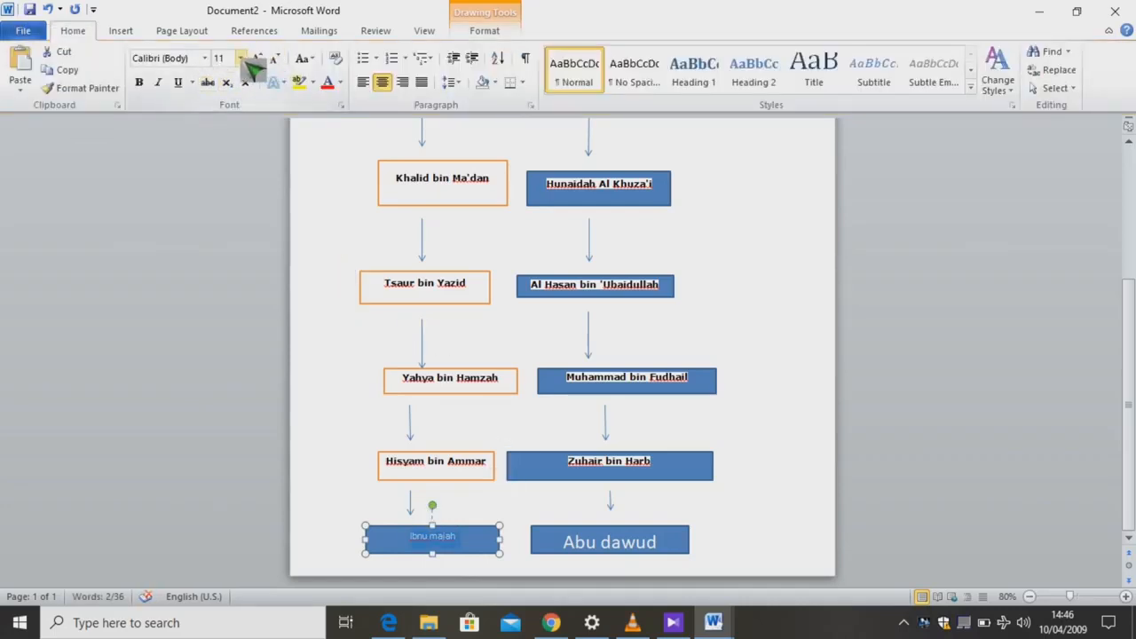
{"action": "left_click", "coordinate": [241, 58]}
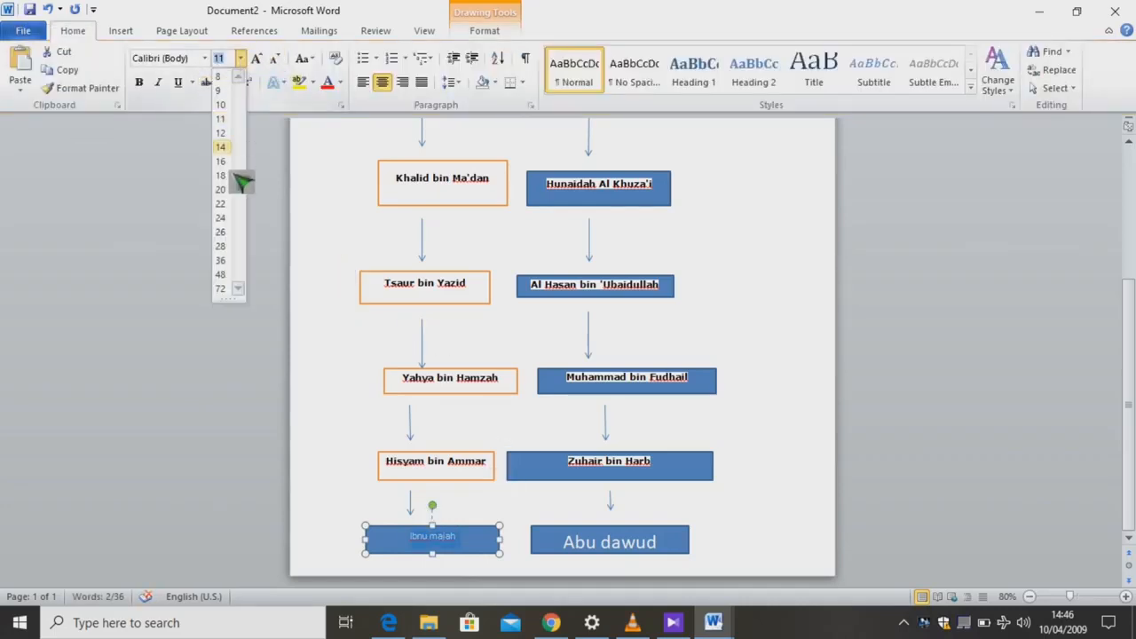
{"action": "left_click", "coordinate": [228, 235]}
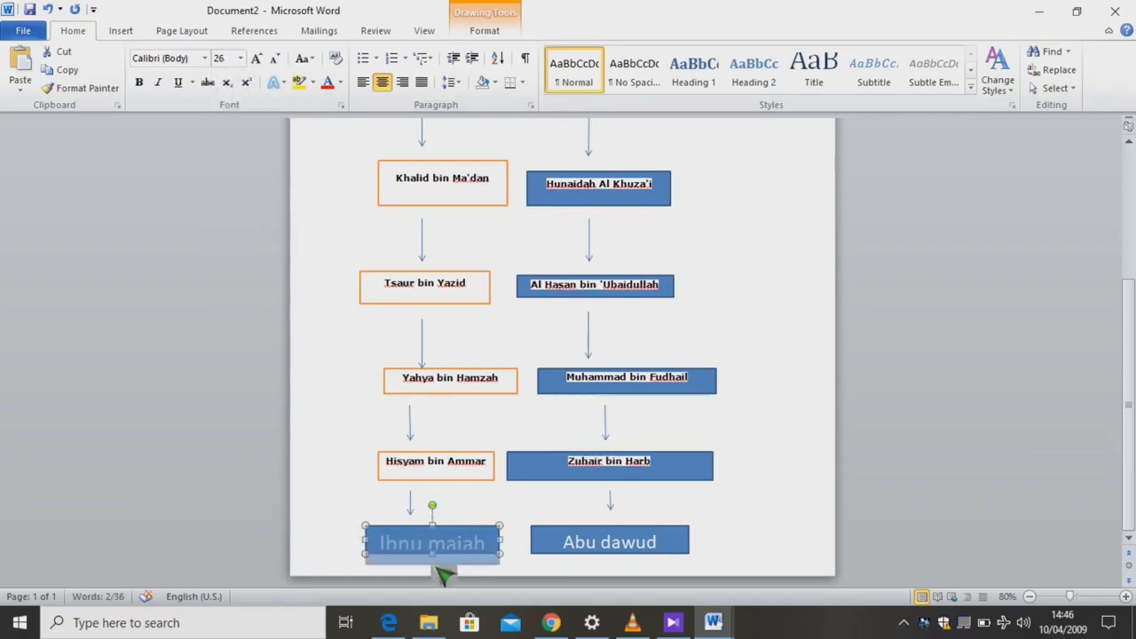
{"action": "left_click", "coordinate": [447, 570]}
{"action": "scroll", "coordinate": [796, 442], "scroll_direction": "up", "scroll_amount": 5}
{"action": "scroll", "coordinate": [796, 441], "scroll_direction": "down", "scroll_amount": 5}
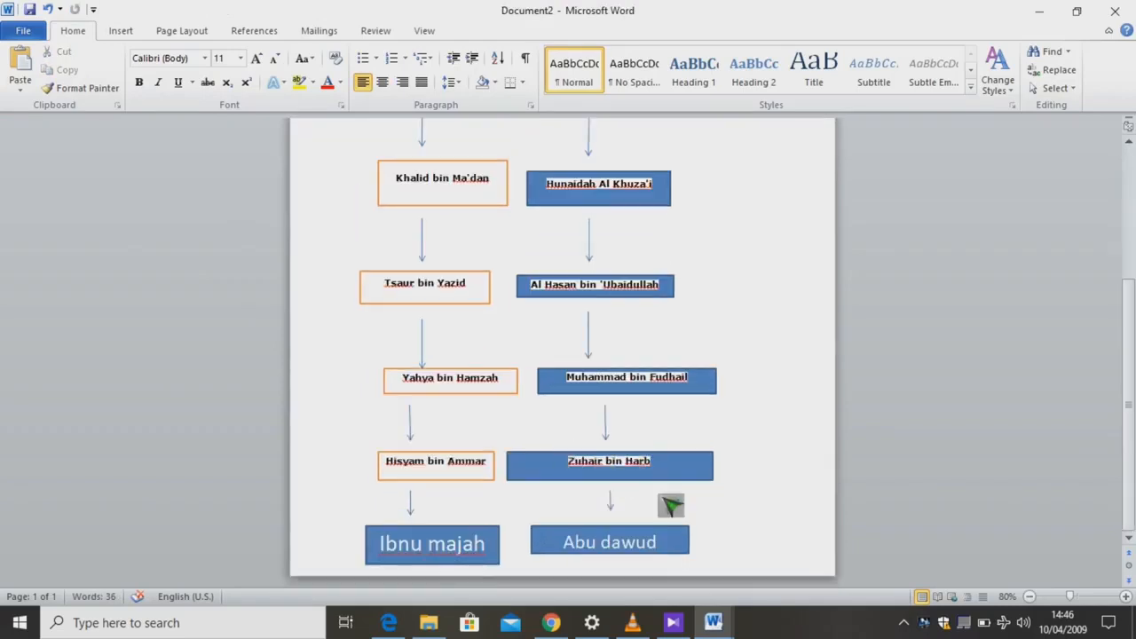
Examine the narrator chain in the 'Affan passage of Document1 and compare it with the existing branches of the diagram in Document2.
{"action": "mouse_move", "coordinate": [733, 614]}
{"action": "left_click", "coordinate": [692, 565]}
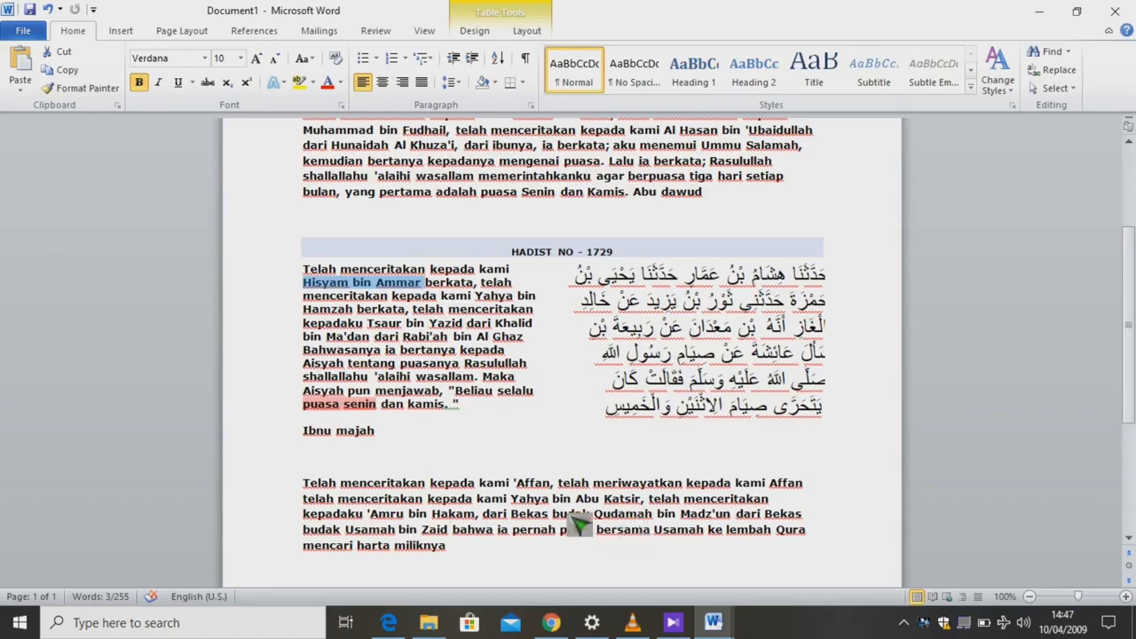
{"action": "scroll", "coordinate": [522, 488], "scroll_direction": "down", "scroll_amount": 4}
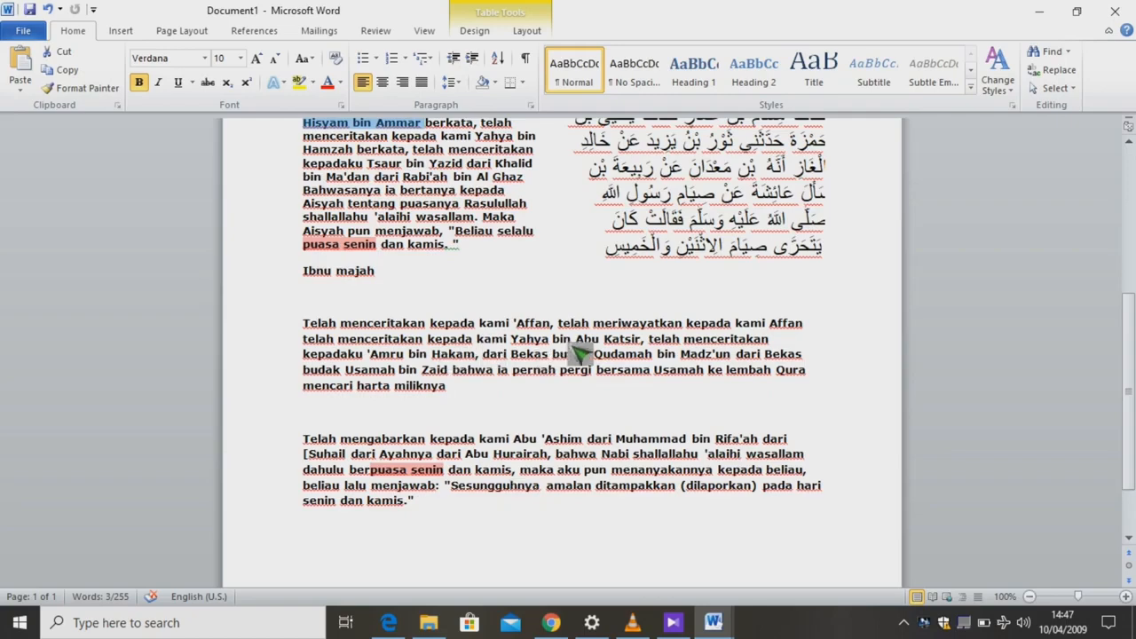
{"action": "left_click", "coordinate": [638, 409]}
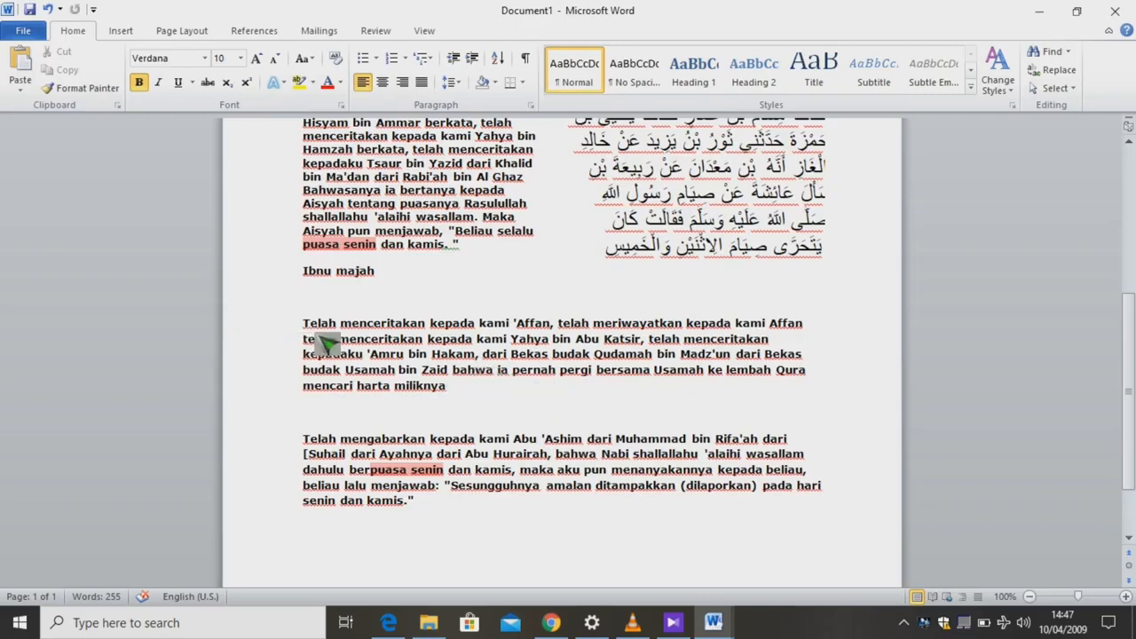
{"action": "left_click_drag", "start_coordinate": [307, 326], "coordinate": [524, 391]}
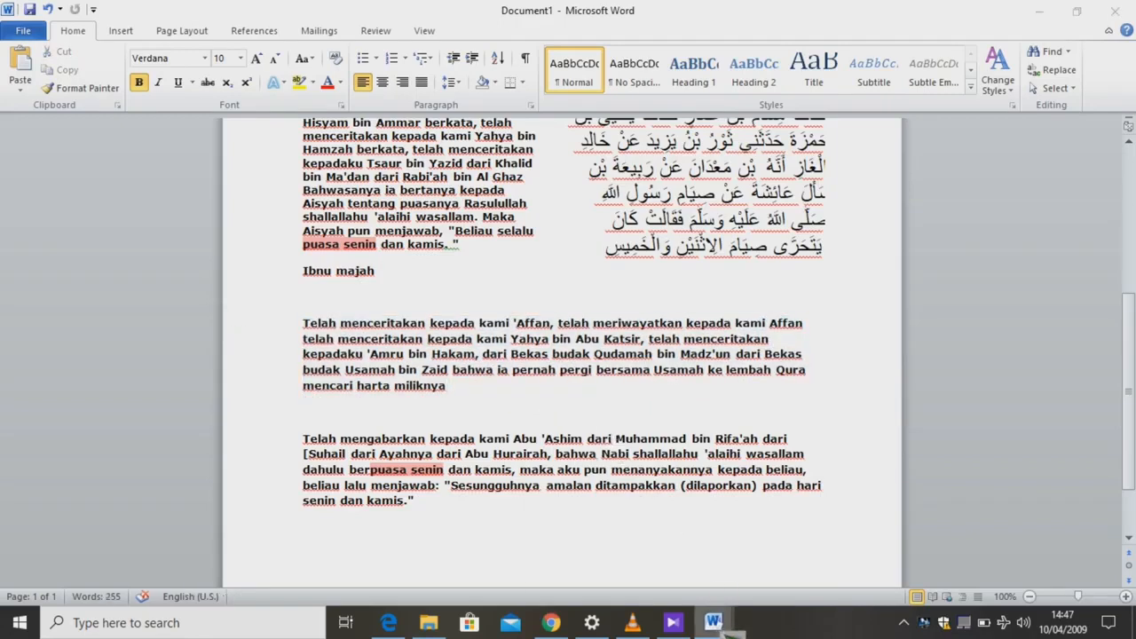
{"action": "mouse_move", "coordinate": [721, 624]}
{"action": "left_click", "coordinate": [737, 551]}
{"action": "scroll", "coordinate": [701, 453], "scroll_direction": "up", "scroll_amount": 5}
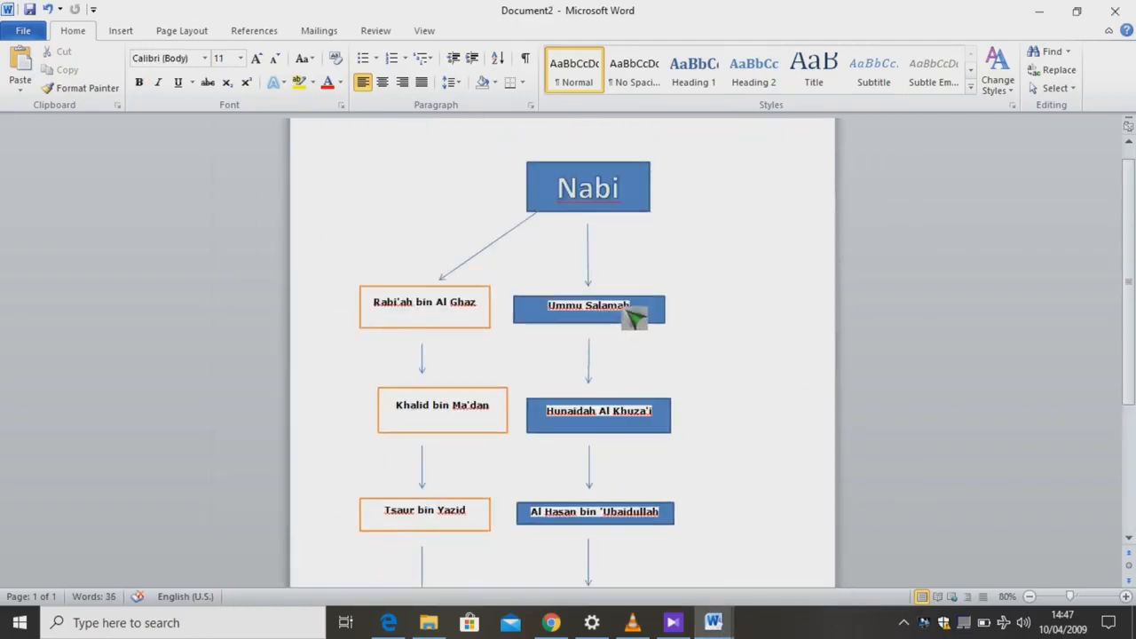
{"action": "scroll", "coordinate": [674, 391], "scroll_direction": "down", "scroll_amount": 2}
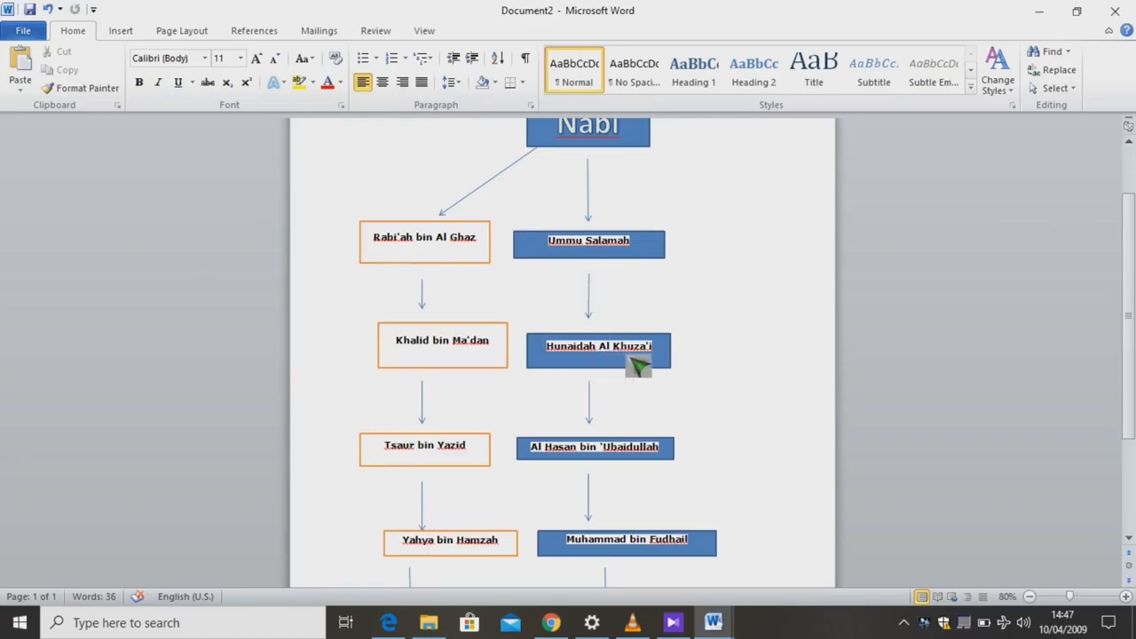
{"action": "mouse_move", "coordinate": [716, 624]}
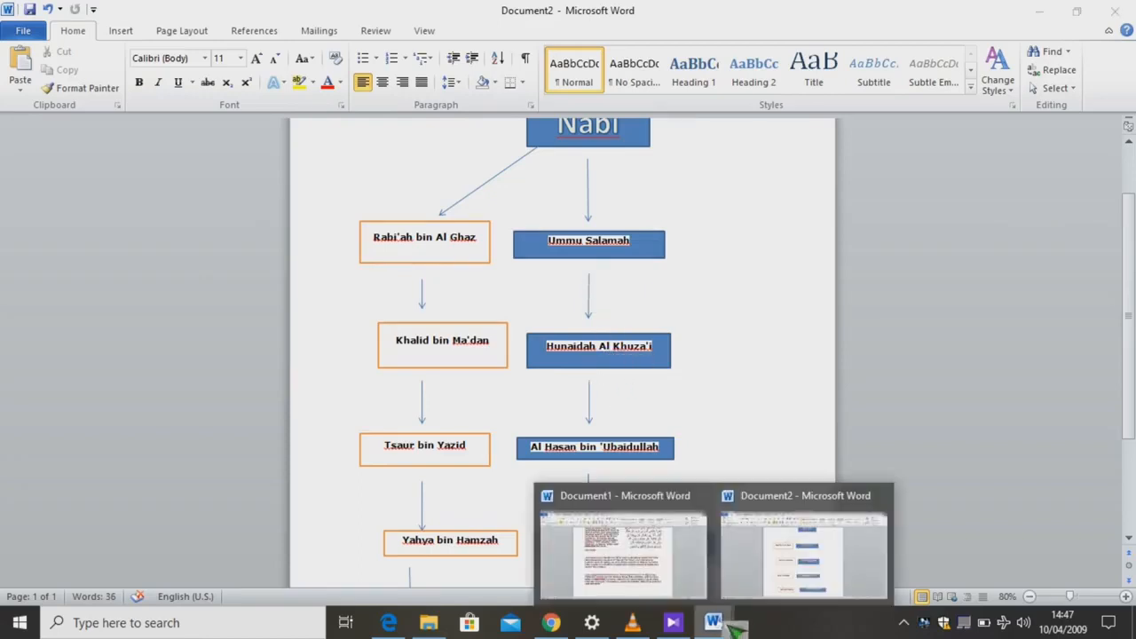
{"action": "left_click", "coordinate": [675, 577]}
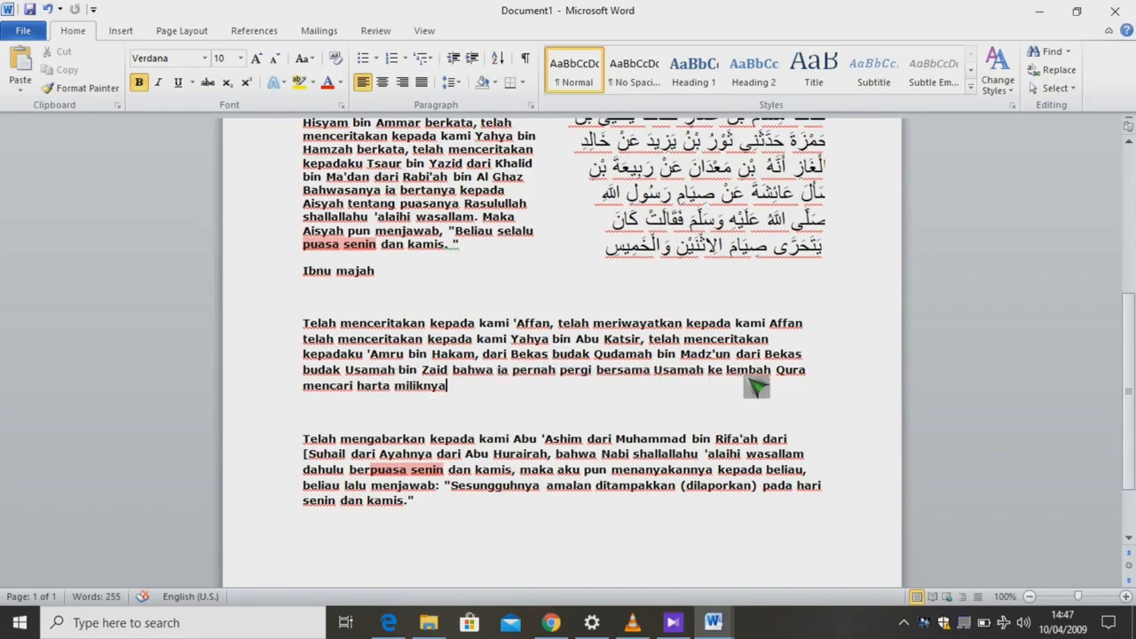
{"action": "left_click_drag", "start_coordinate": [677, 374], "coordinate": [702, 376]}
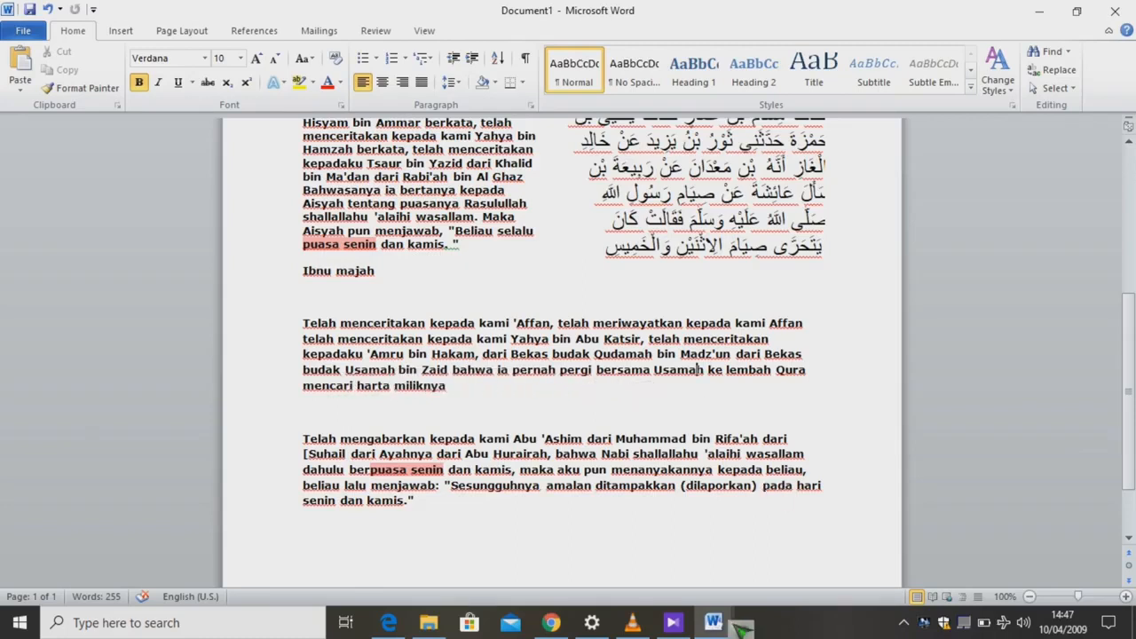
{"action": "mouse_move", "coordinate": [715, 621]}
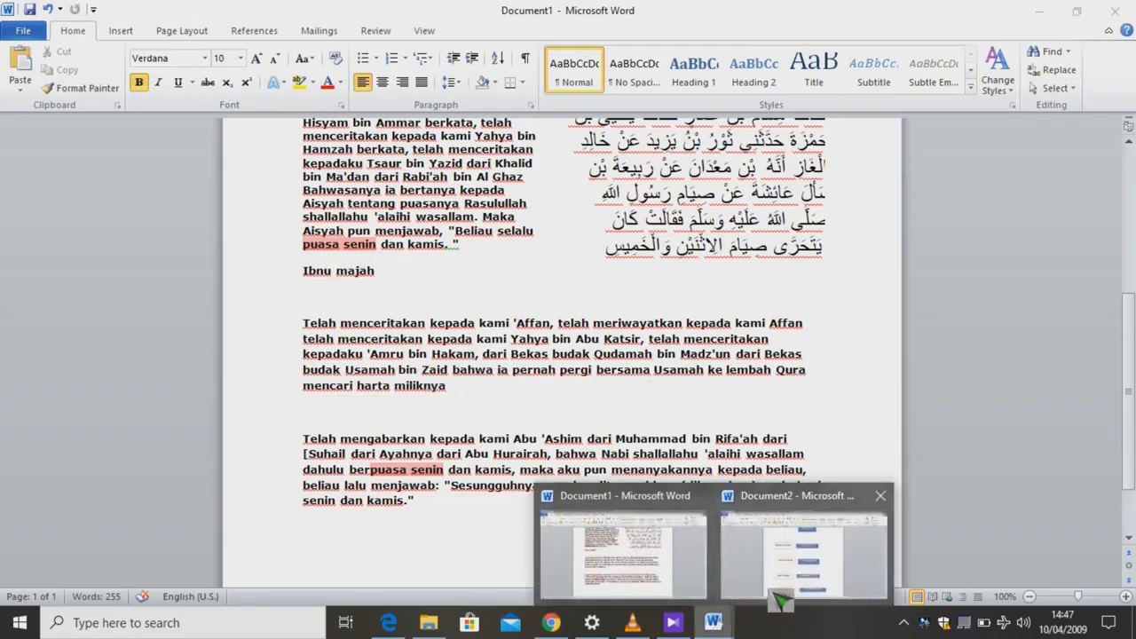
{"action": "mouse_move", "coordinate": [782, 599]}
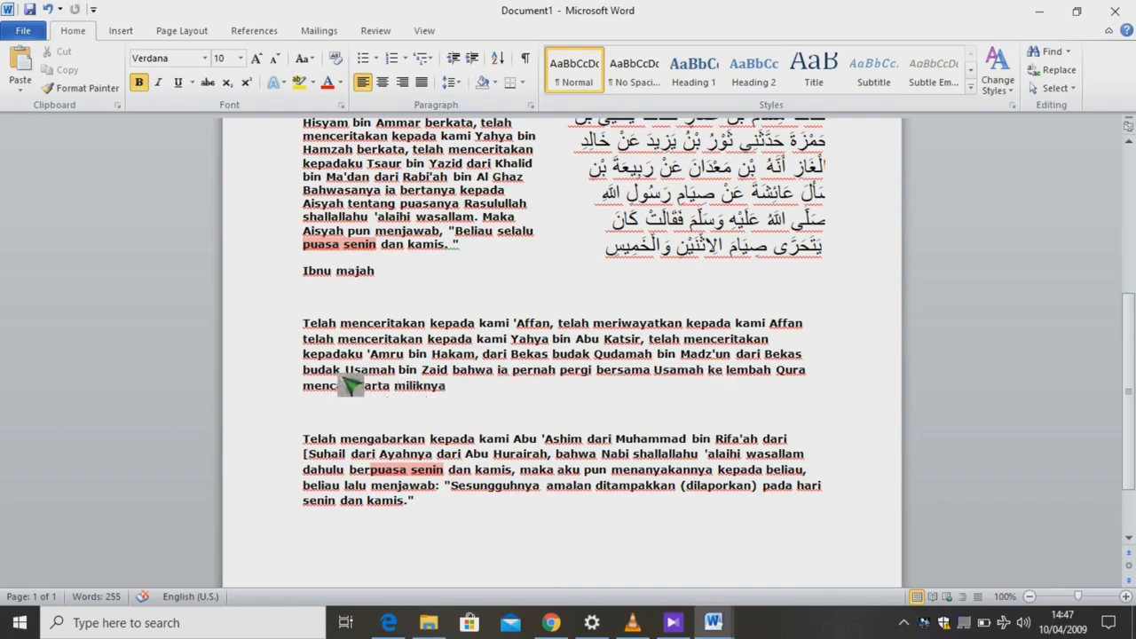
Copy the narrator name "Usamah bin Zaid" from the 'Affan passage in Document1 and return to Document2.
{"action": "left_click_drag", "start_coordinate": [346, 370], "coordinate": [455, 373]}
{"action": "key", "text": "ctrl+c"}
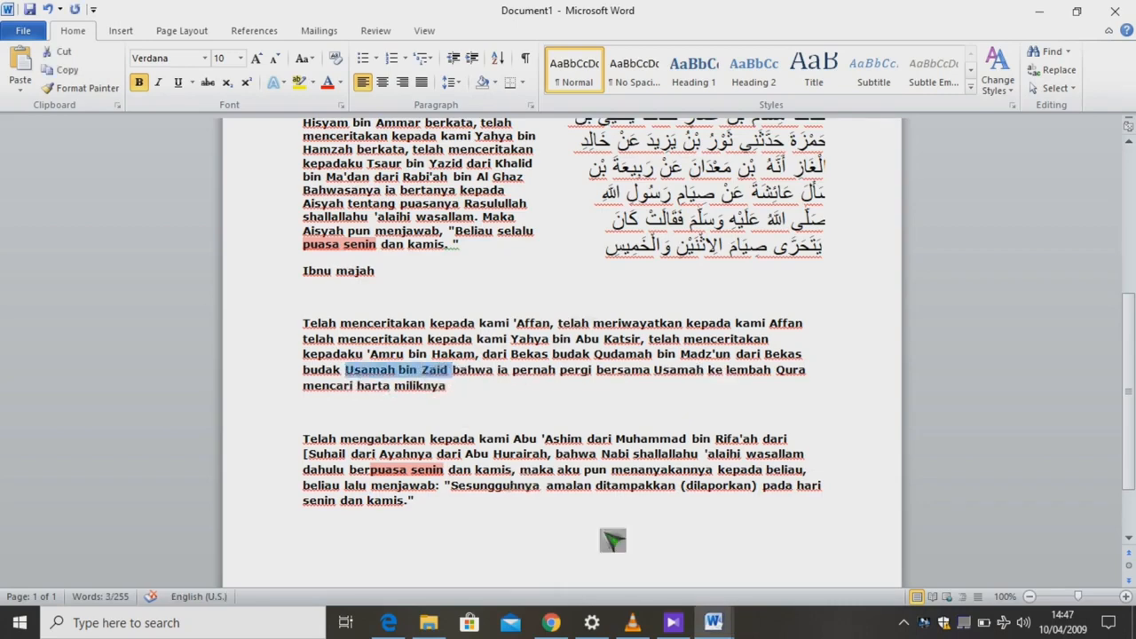
{"action": "left_click", "coordinate": [735, 625]}
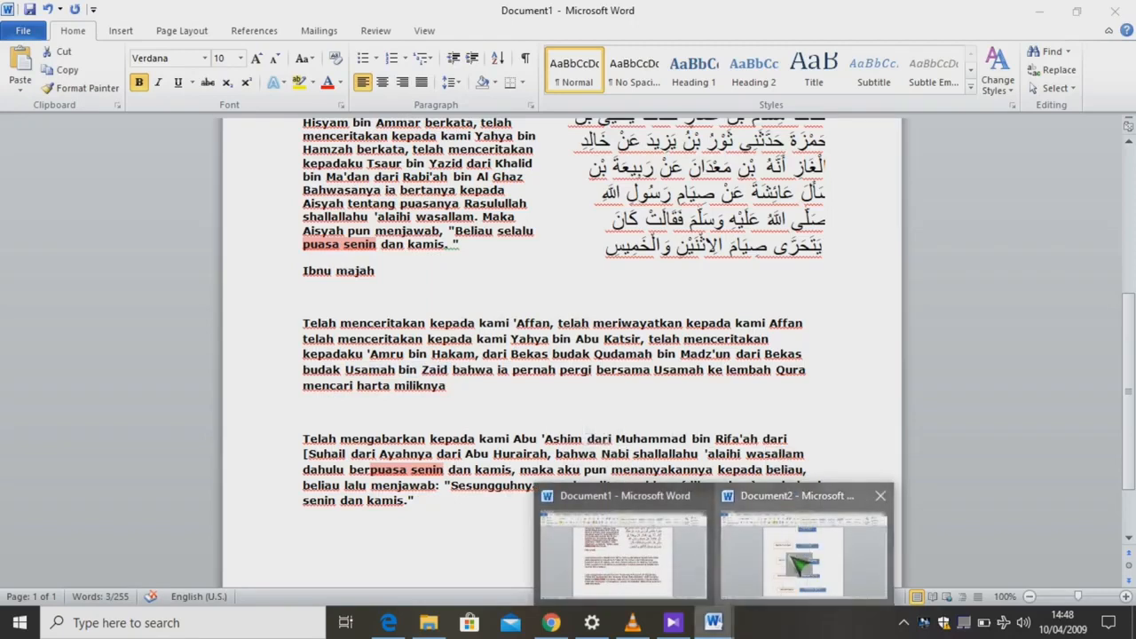
{"action": "left_click", "coordinate": [797, 558]}
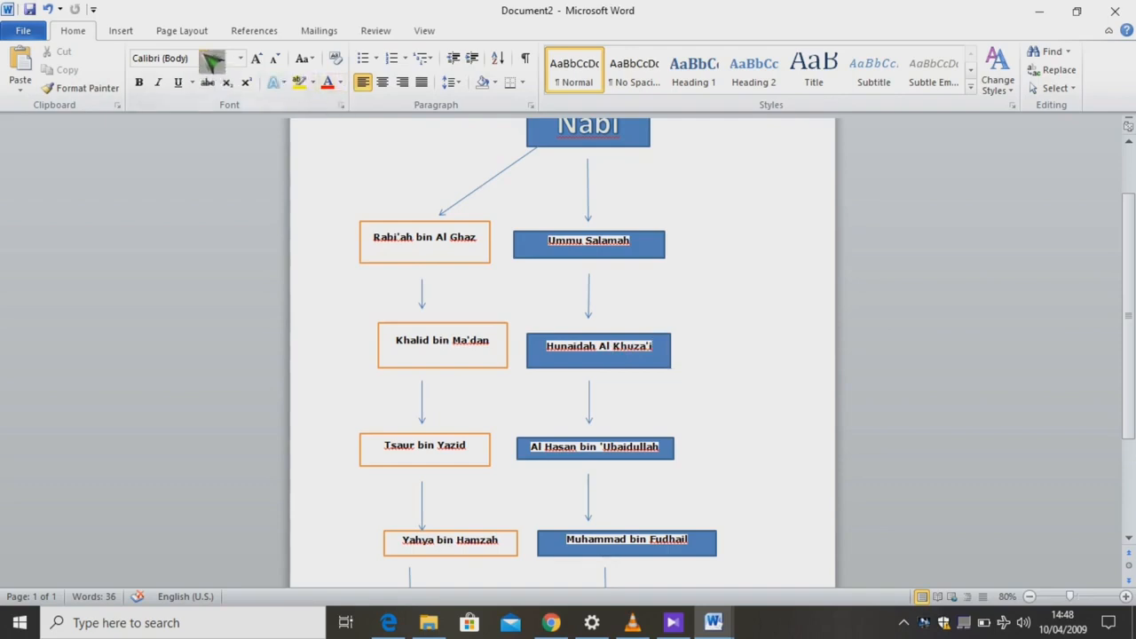
Draw a diagonal arrow down and right from the Ummu Salamah box, ending at a rectangle about 1.68 × 4.15 cm containing the pasted "Usamah bin Zaid".
{"action": "left_click", "coordinate": [133, 32]}
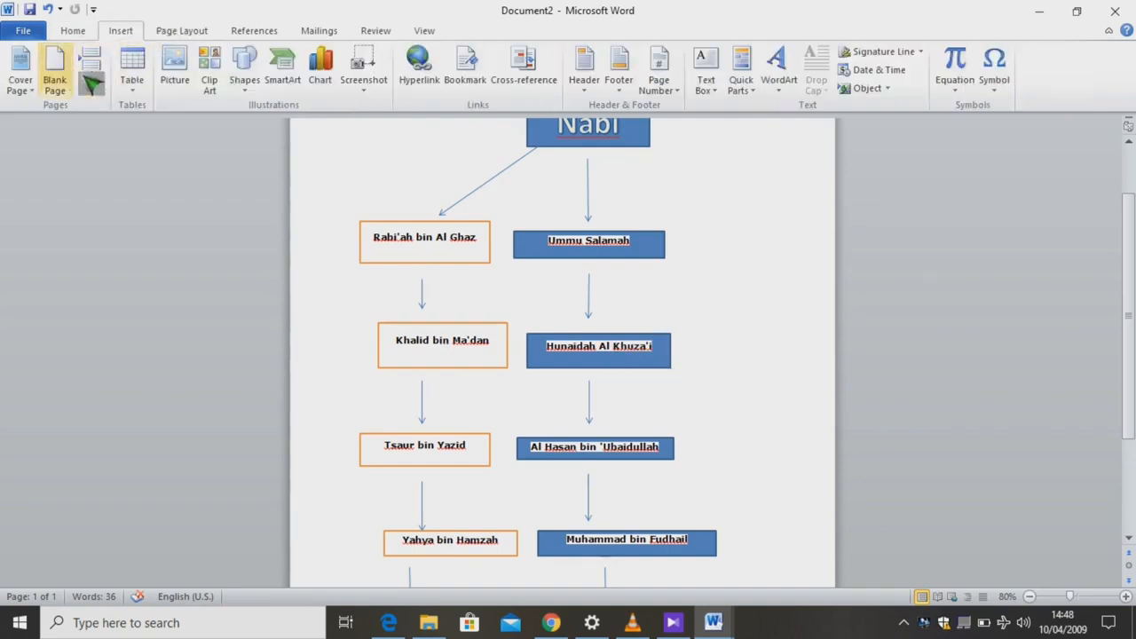
{"action": "left_click", "coordinate": [249, 64]}
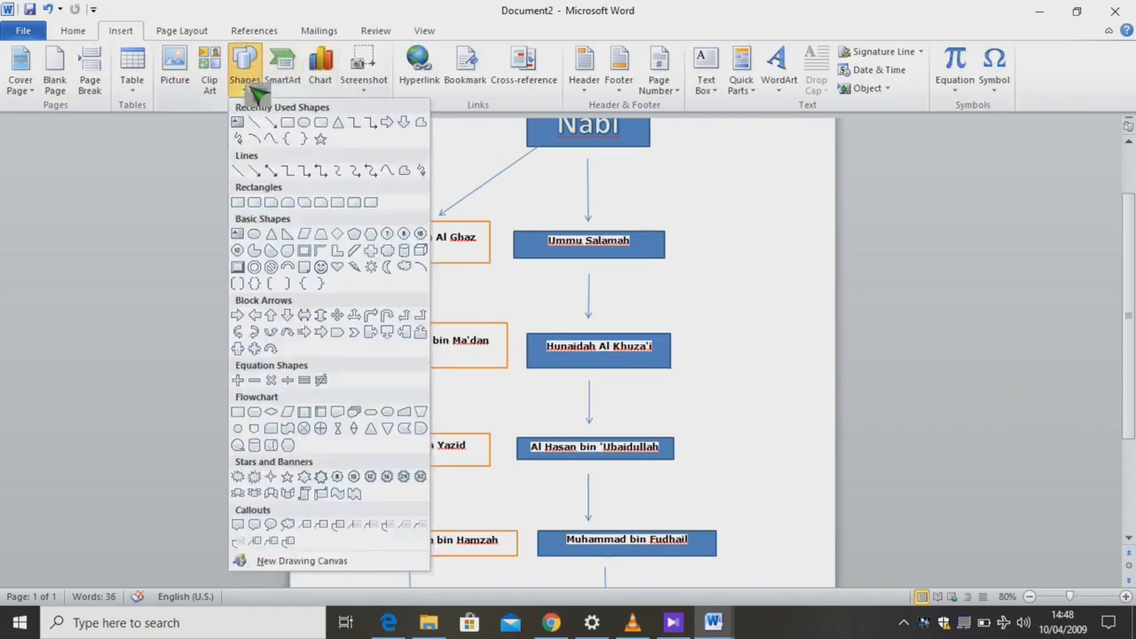
{"action": "left_click", "coordinate": [271, 122]}
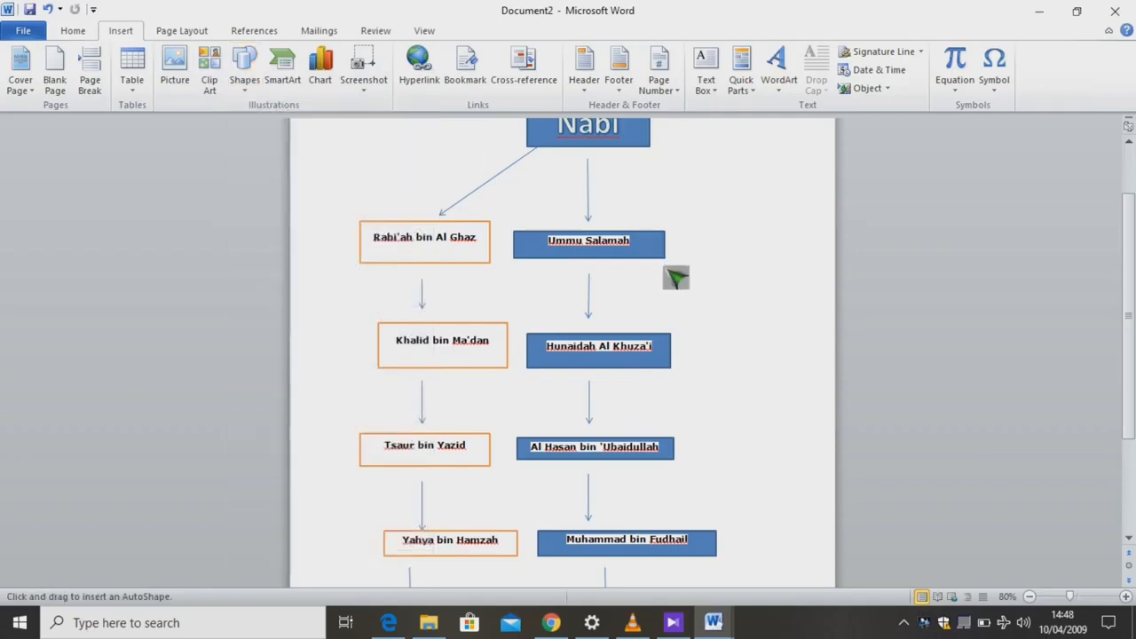
{"action": "left_click_drag", "start_coordinate": [664, 267], "coordinate": [818, 382]}
{"action": "left_click", "coordinate": [66, 55]}
{"action": "key", "text": "ctrl+v"}
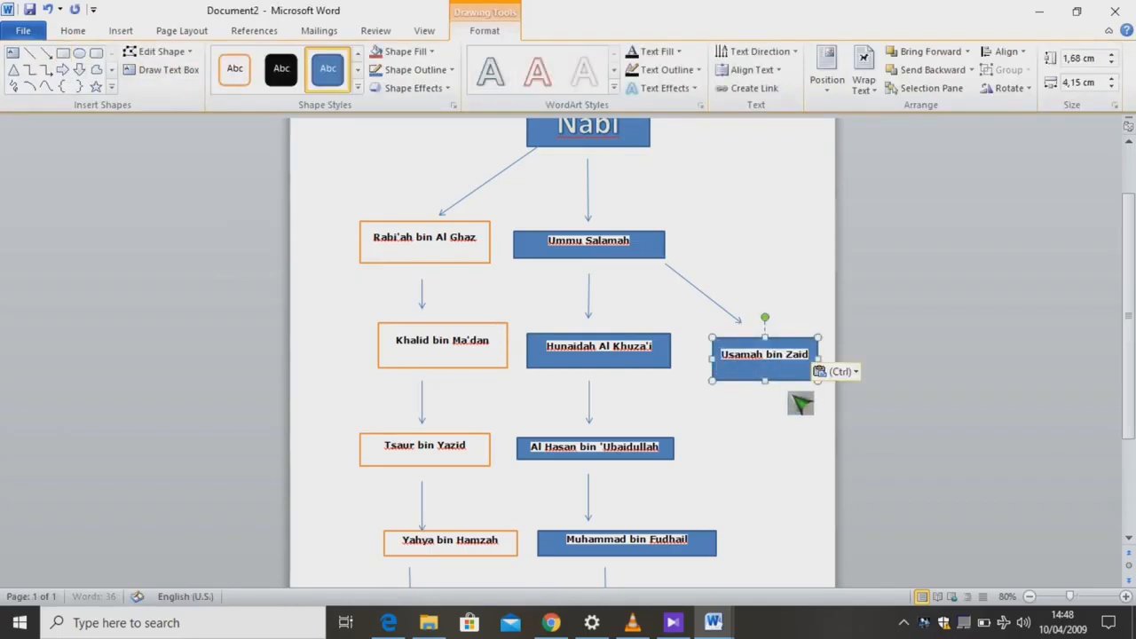
{"action": "left_click", "coordinate": [826, 451]}
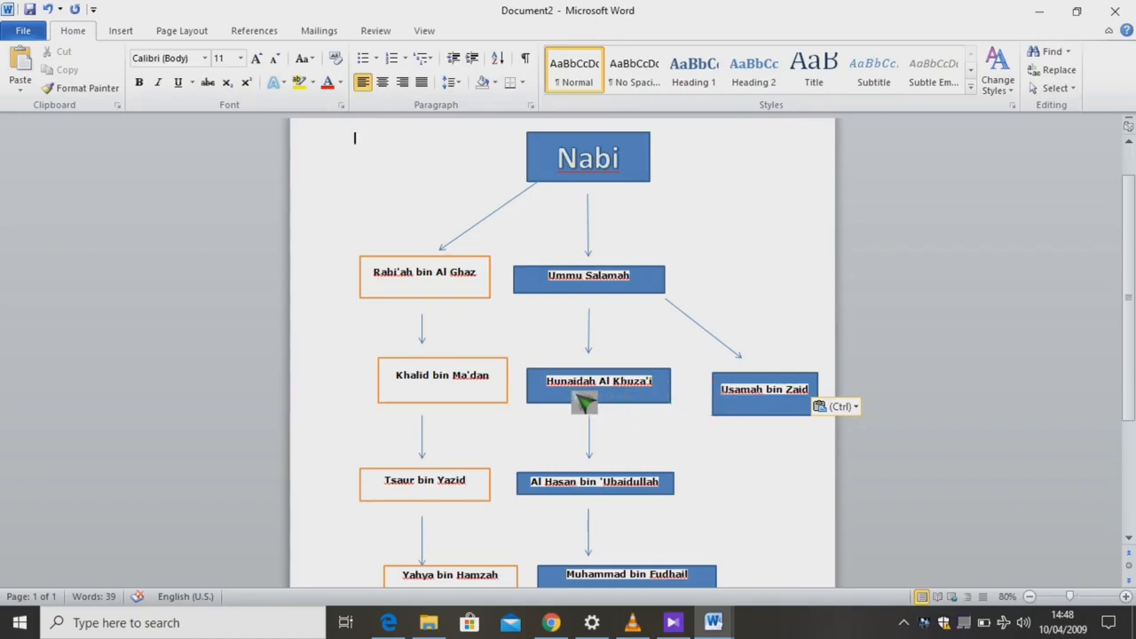
Review the lower ends of the diagram's branches and examine the 'Affan passage in Document1 for the rest of its narrator chain.
{"action": "scroll", "coordinate": [786, 401], "scroll_direction": "down", "scroll_amount": 3}
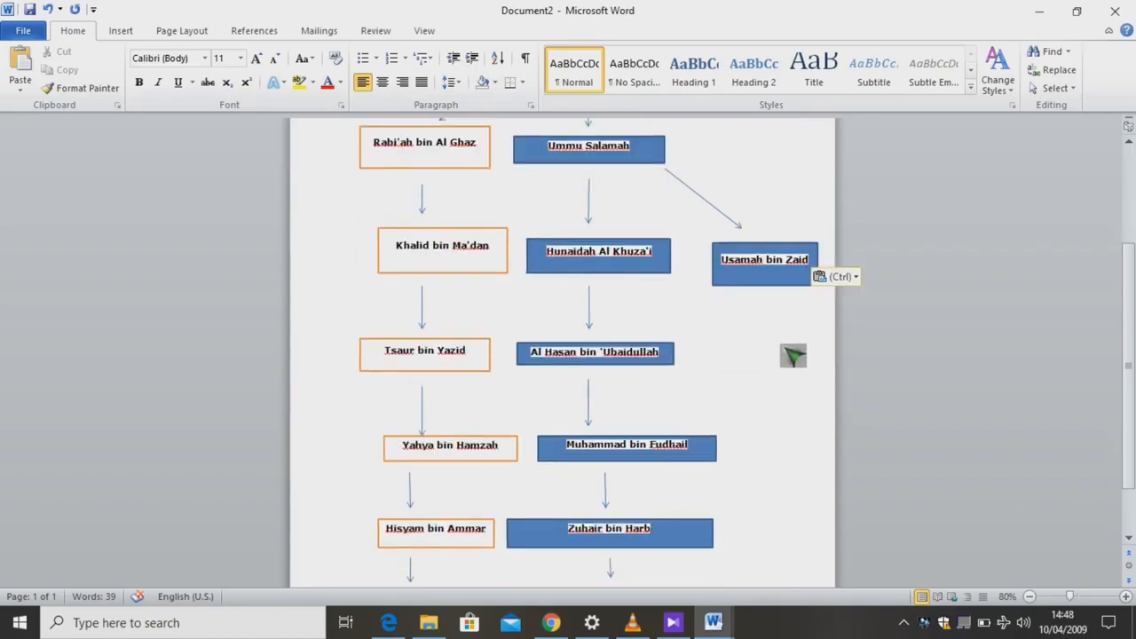
{"action": "scroll", "coordinate": [797, 533], "scroll_direction": "down", "scroll_amount": 1}
{"action": "scroll", "coordinate": [803, 573], "scroll_direction": "down", "scroll_amount": 1}
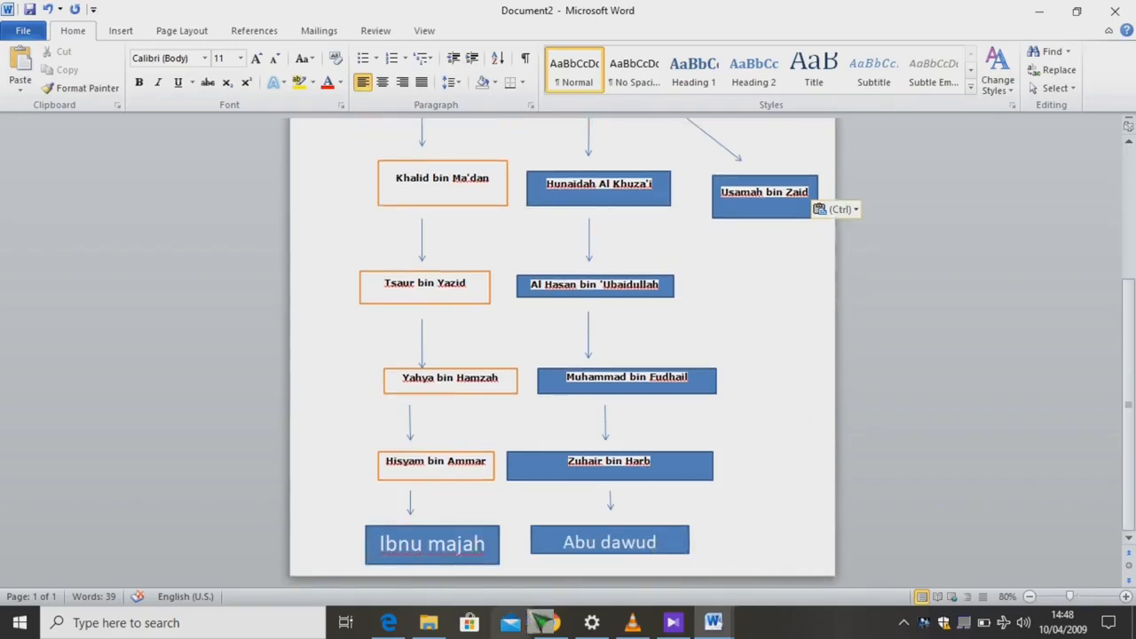
{"action": "mouse_move", "coordinate": [716, 626]}
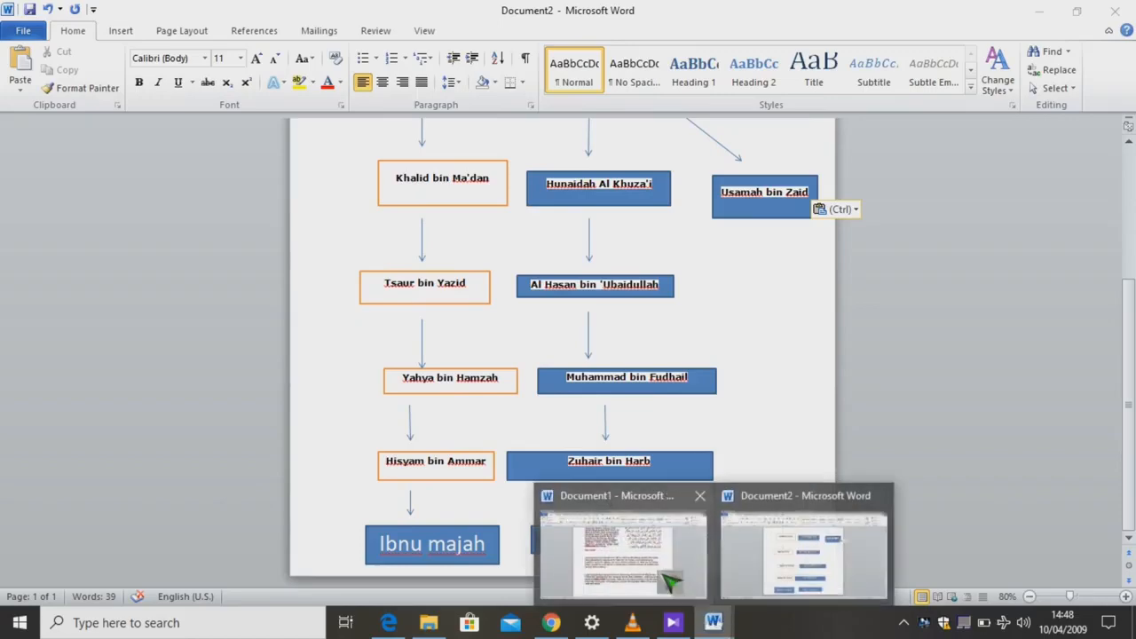
{"action": "left_click", "coordinate": [657, 564]}
{"action": "left_click", "coordinate": [453, 400]}
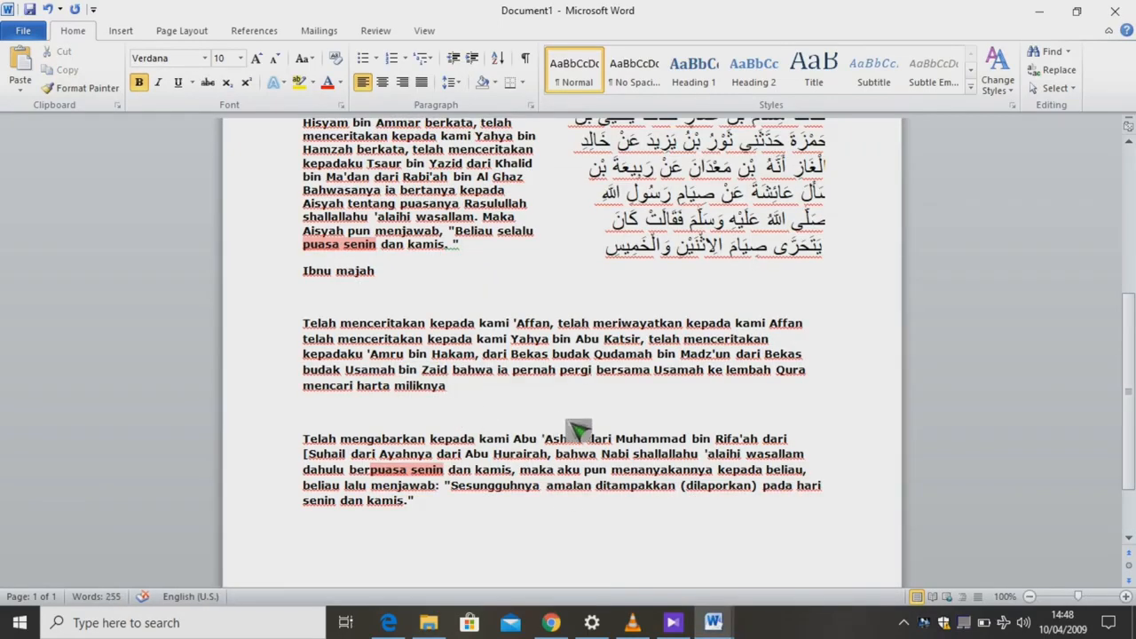
{"action": "scroll", "coordinate": [577, 430], "scroll_direction": "down", "scroll_amount": 1}
{"action": "scroll", "coordinate": [520, 371], "scroll_direction": "up", "scroll_amount": 6}
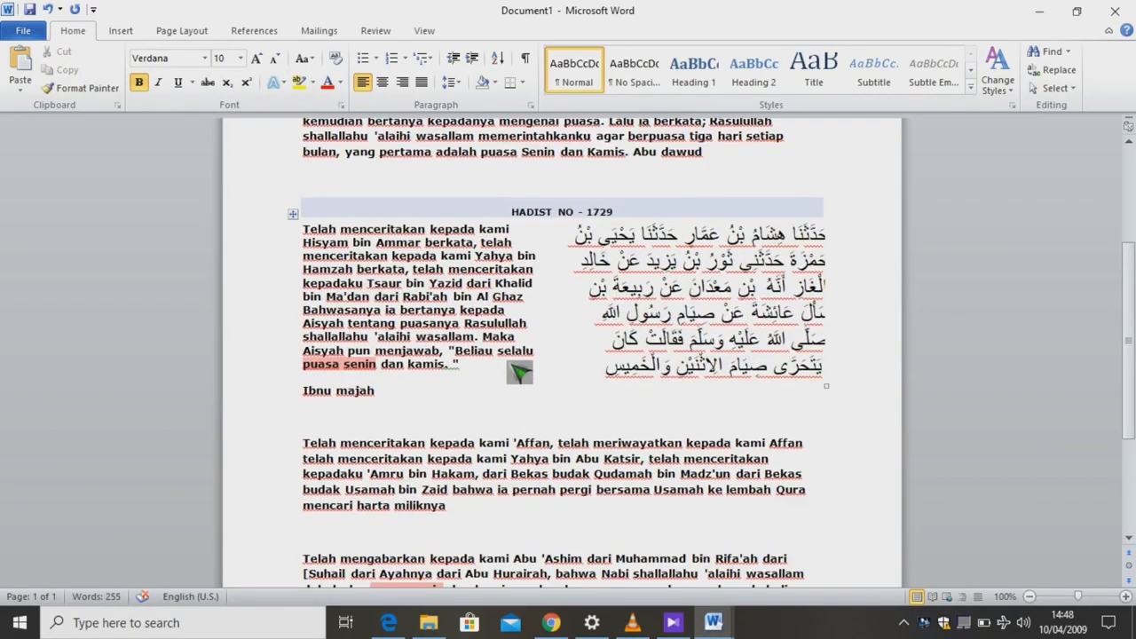
{"action": "scroll", "coordinate": [521, 409], "scroll_direction": "down", "scroll_amount": 4}
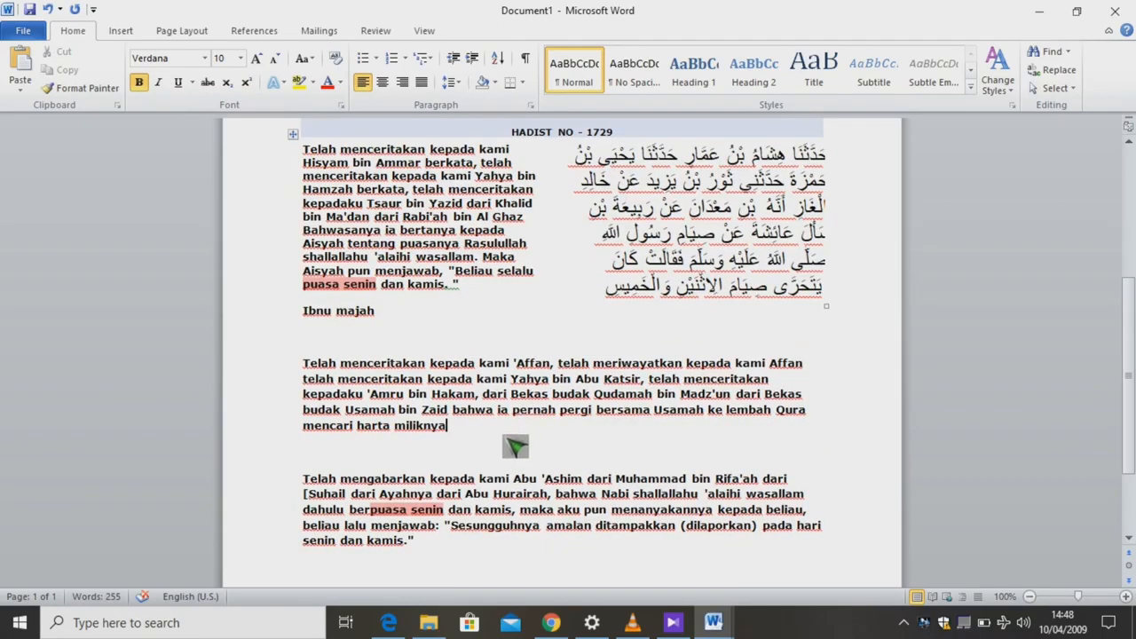
{"action": "left_click_drag", "start_coordinate": [508, 440], "coordinate": [306, 342]}
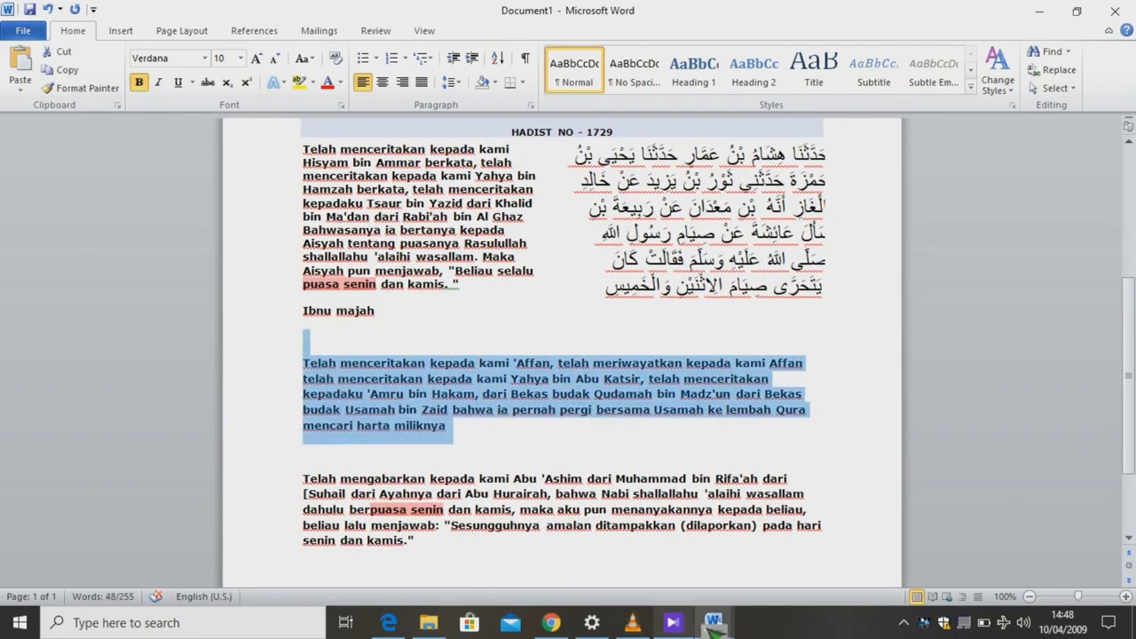
Return to Document2 and draw a long, nearly vertical arrow about 10.65 cm tall downward from below the Usamah bin Zaid box.
{"action": "left_click", "coordinate": [714, 623]}
{"action": "left_click", "coordinate": [787, 569]}
{"action": "scroll", "coordinate": [769, 556], "scroll_direction": "up", "scroll_amount": 5}
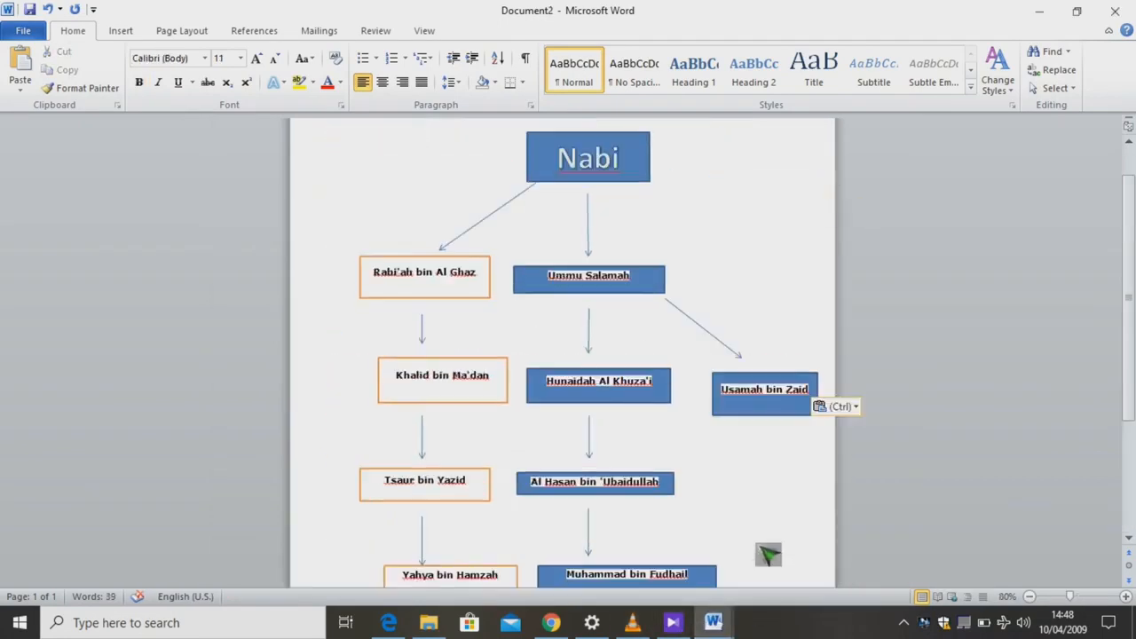
{"action": "left_click", "coordinate": [124, 30]}
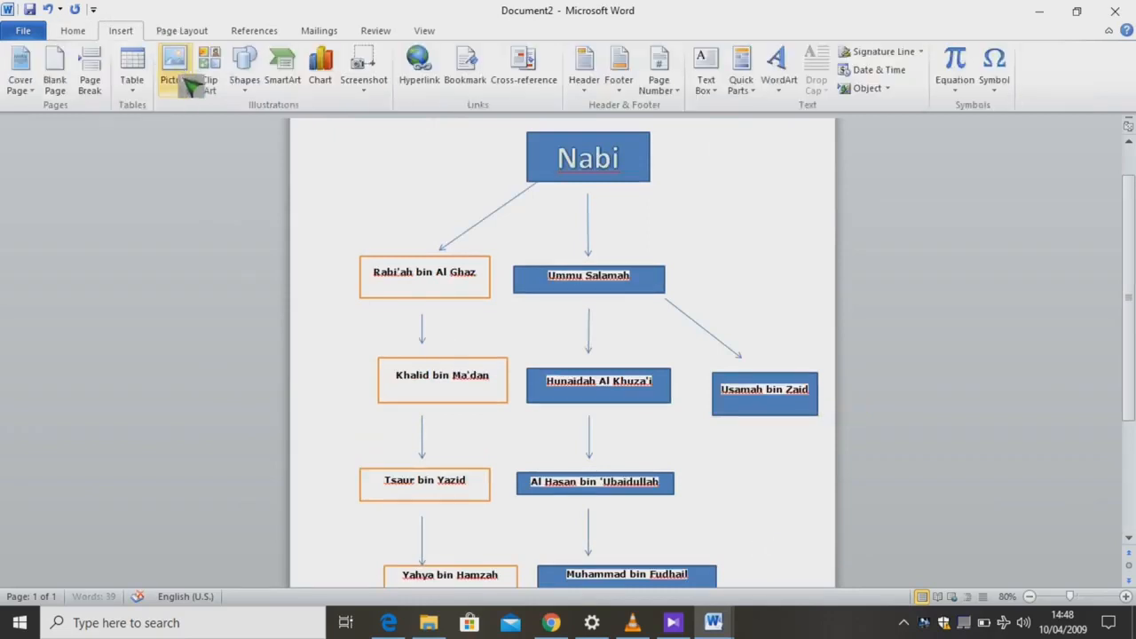
{"action": "left_click", "coordinate": [242, 78]}
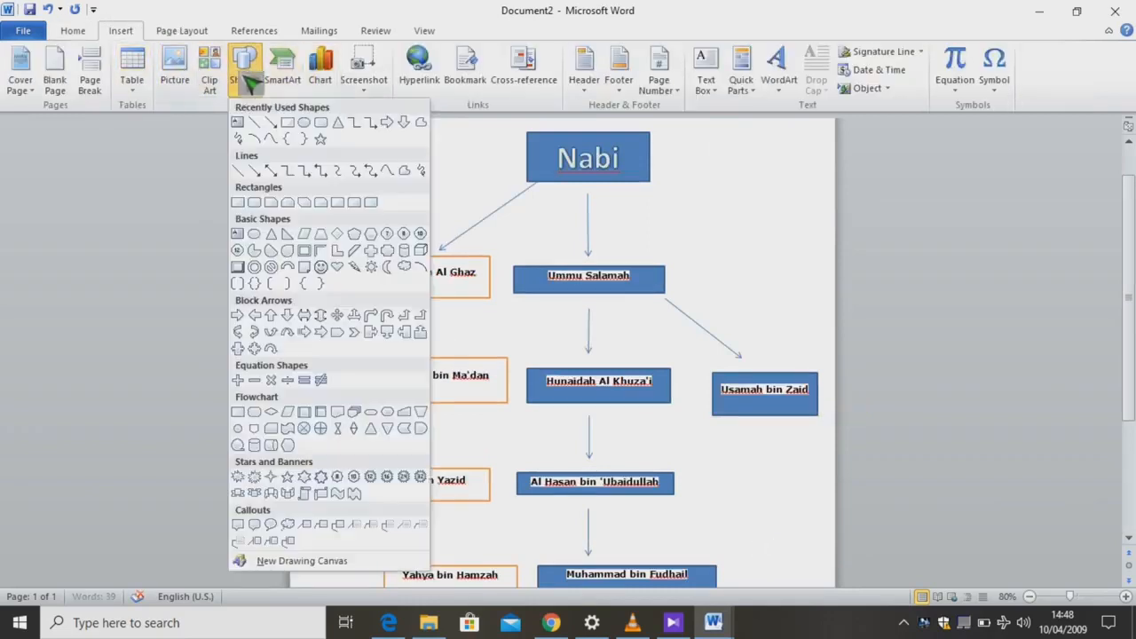
{"action": "left_click", "coordinate": [284, 126]}
{"action": "scroll", "coordinate": [749, 557], "scroll_direction": "down", "scroll_amount": 3}
{"action": "scroll", "coordinate": [770, 373], "scroll_direction": "down", "scroll_amount": 1}
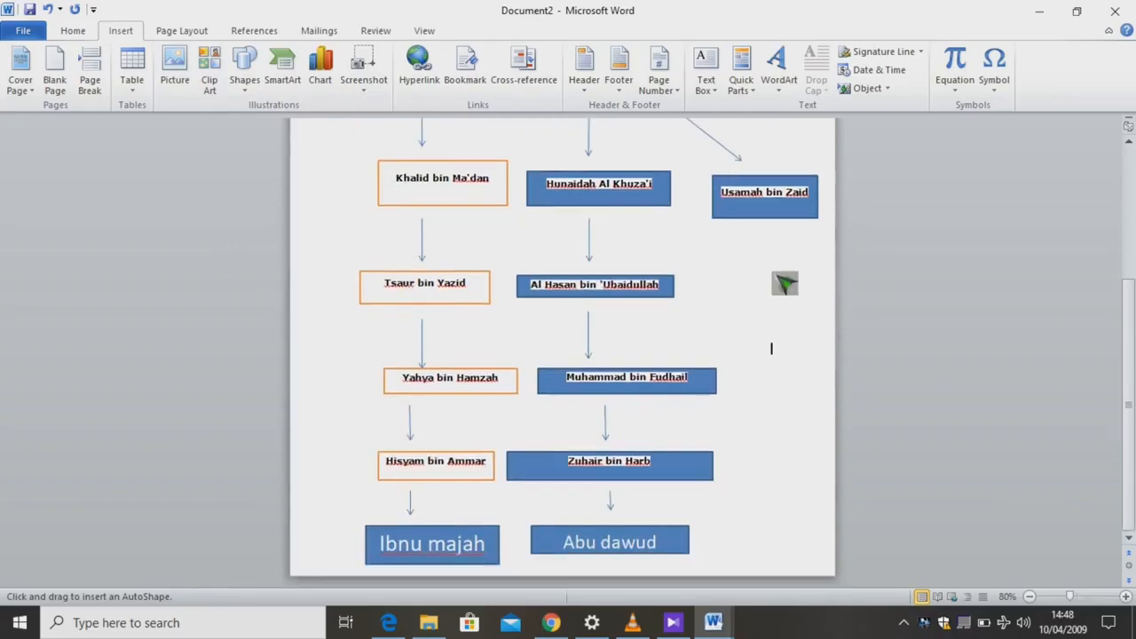
{"action": "mouse_move", "coordinate": [762, 250]}
{"action": "left_mouse_down"}
{"action": "mouse_move", "coordinate": [798, 503]}
{"action": "mouse_move", "coordinate": [770, 515]}
{"action": "left_mouse_up"}
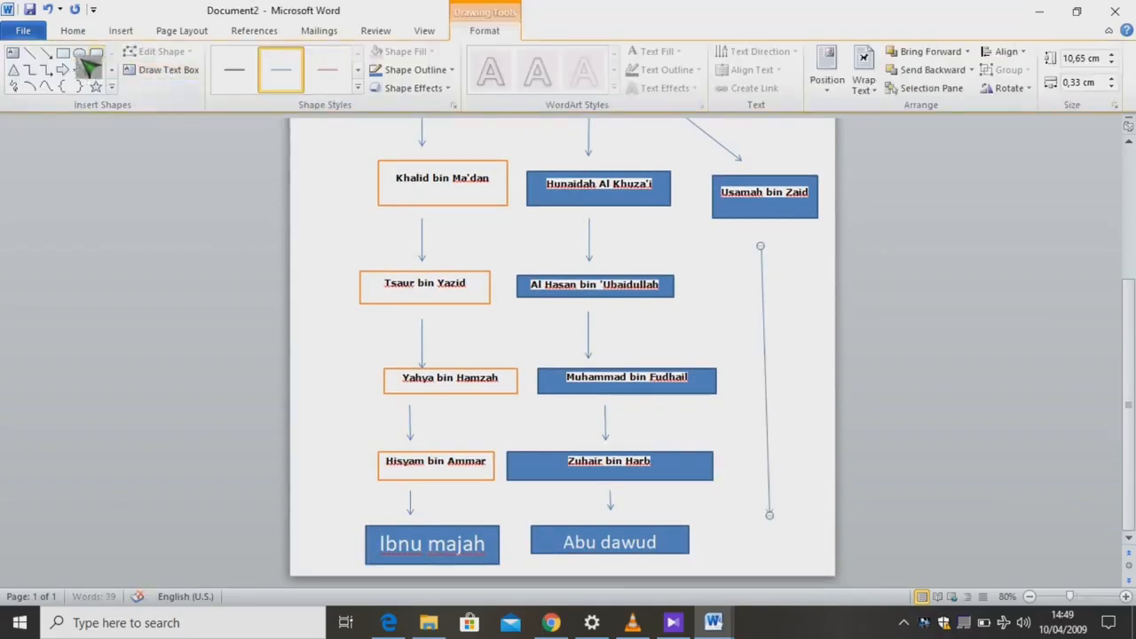
Draw a rectangle about 0.99 × 4.58 cm at the tip of the long arrow, beside Abu dawud, and label it "aahmad".
{"action": "left_click", "coordinate": [64, 53]}
{"action": "left_click_drag", "start_coordinate": [716, 539], "coordinate": [835, 567]}
{"action": "type", "text": "aahmad"}
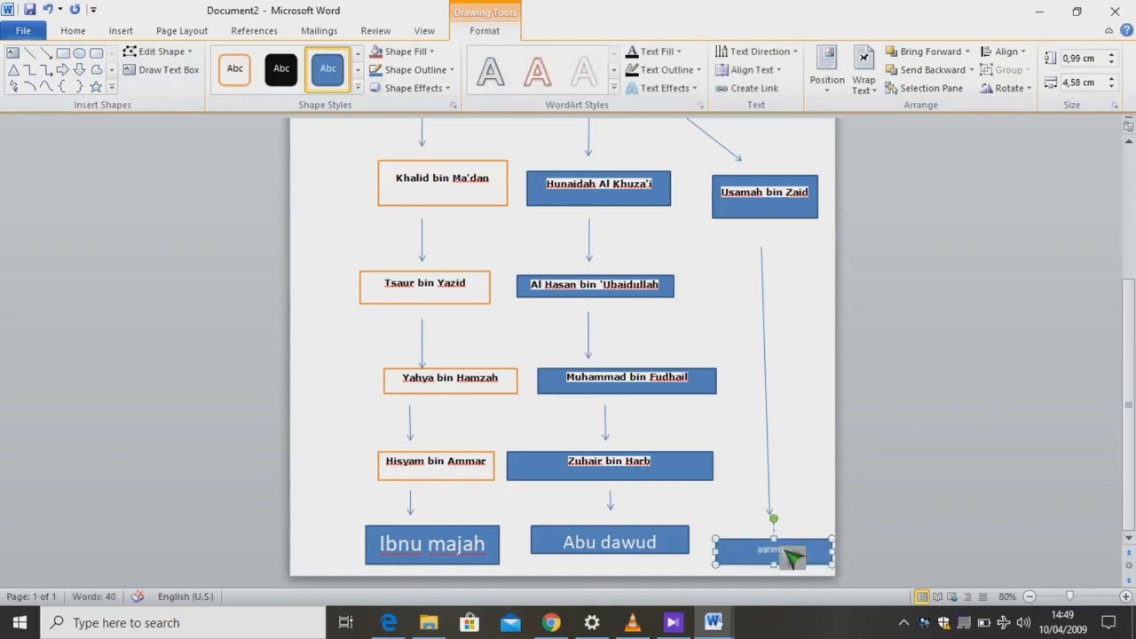
Set the "aahmad" label to font size 24 and extend its box slightly upward to fit the text.
{"action": "left_click", "coordinate": [73, 31]}
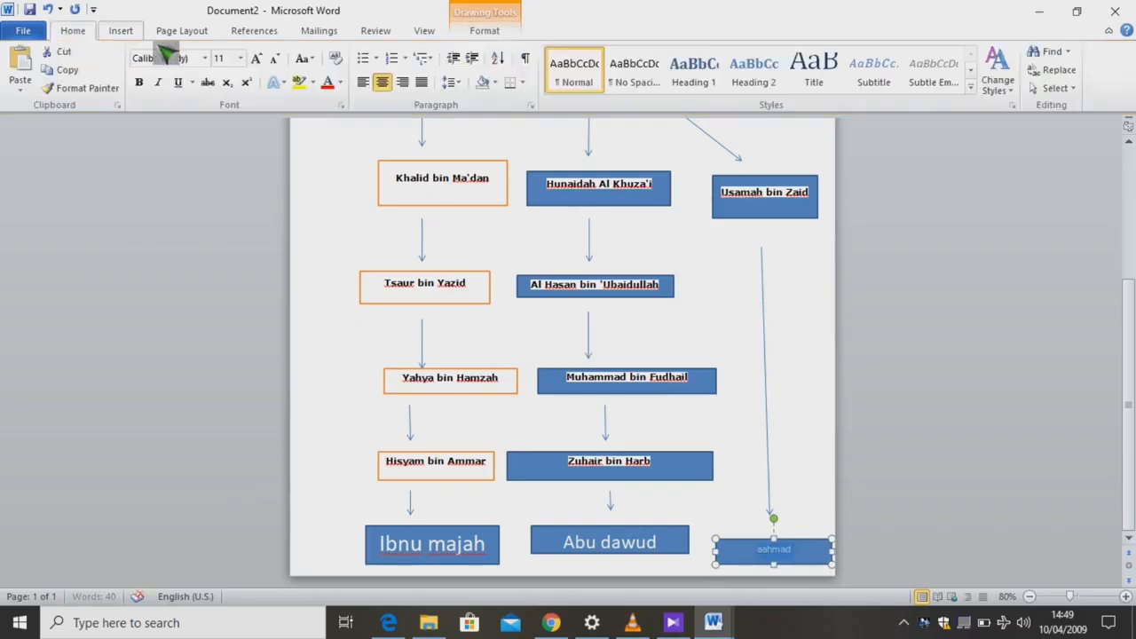
{"action": "left_click", "coordinate": [241, 57]}
{"action": "left_click", "coordinate": [228, 229]}
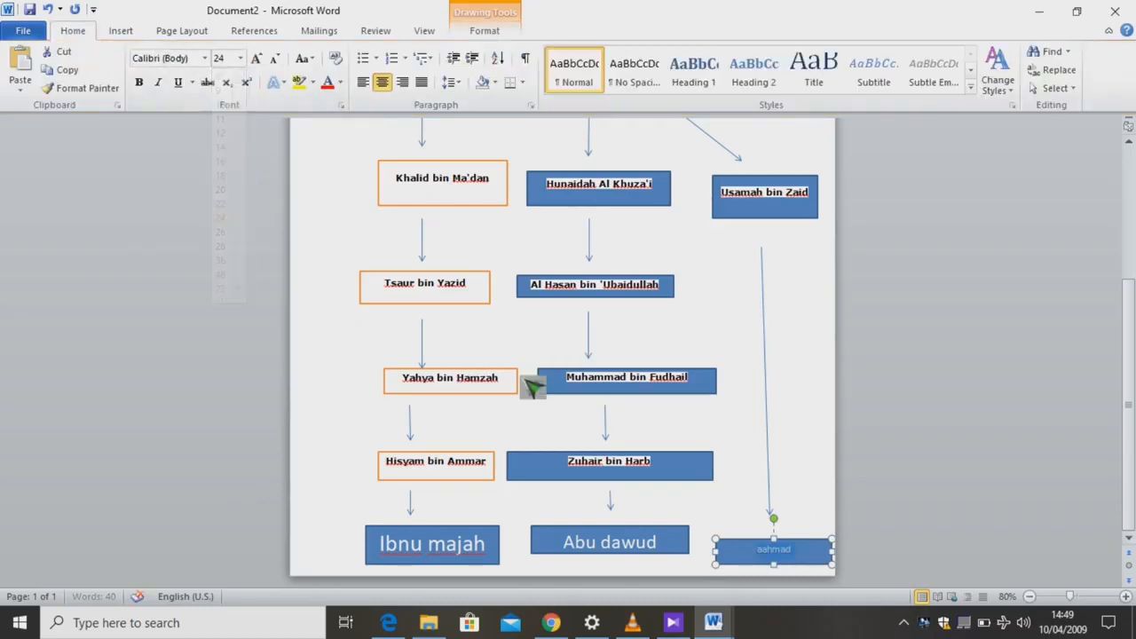
{"action": "left_click", "coordinate": [536, 382]}
{"action": "left_click", "coordinate": [751, 558]}
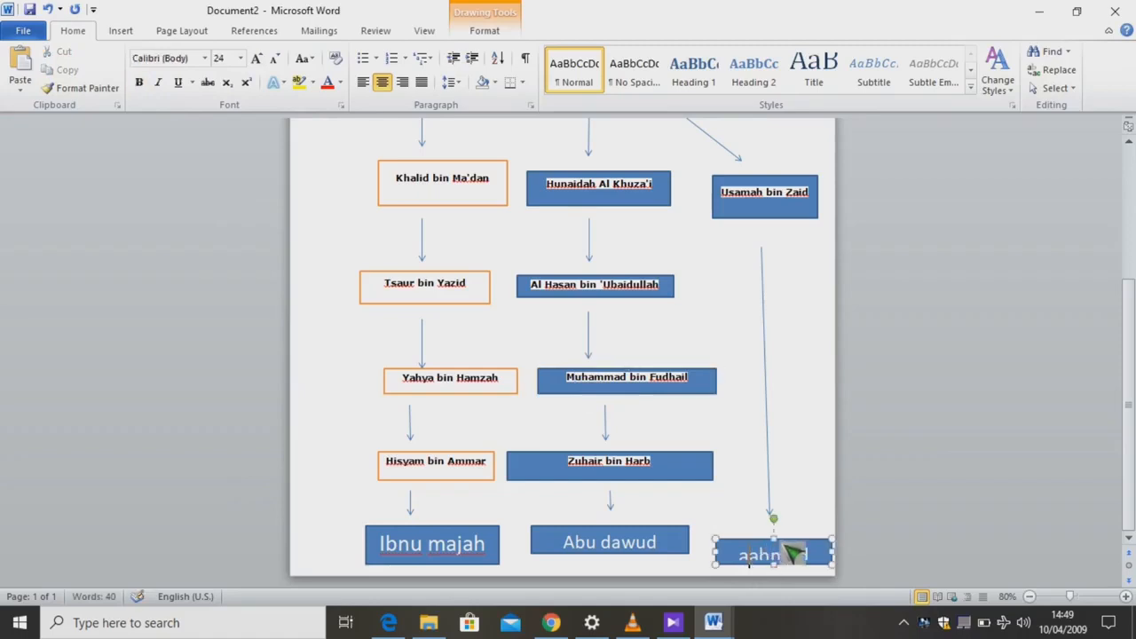
{"action": "left_click_drag", "start_coordinate": [788, 552], "coordinate": [787, 541]}
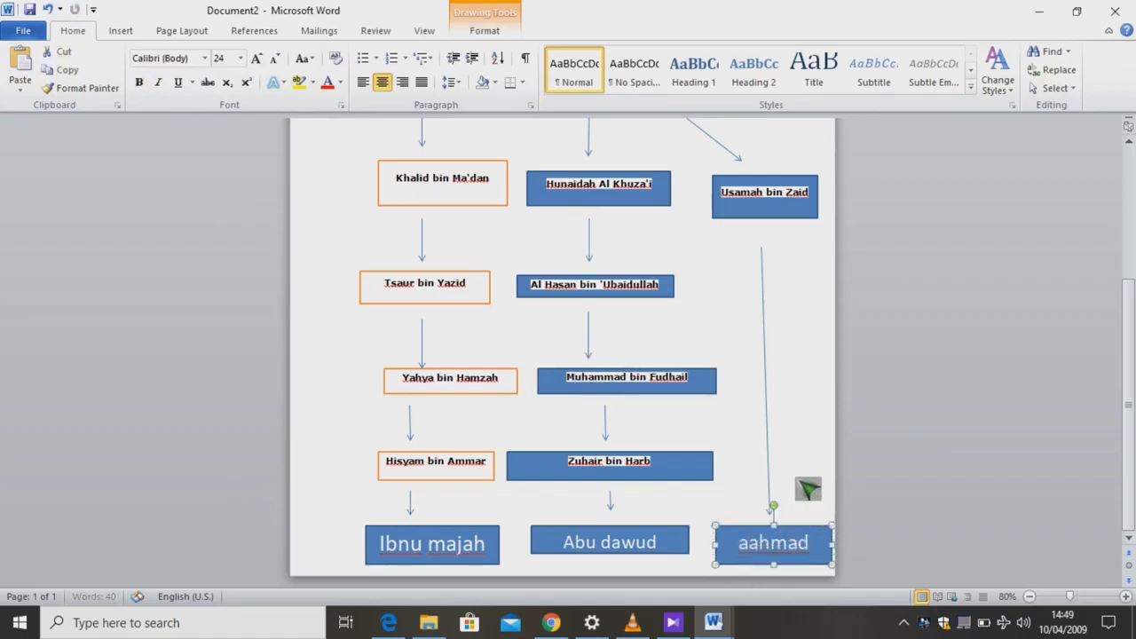